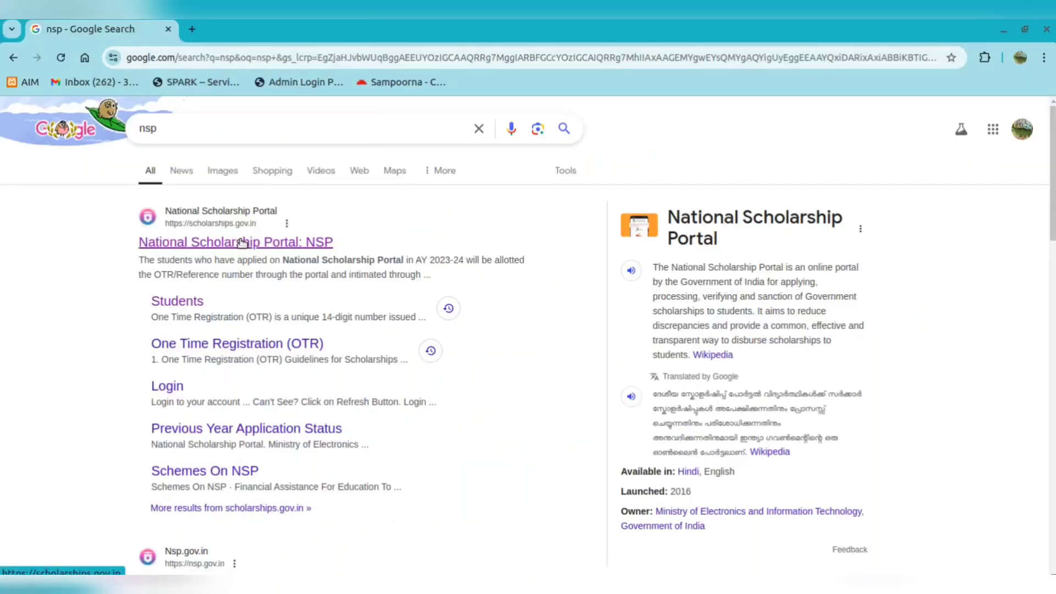
# Open the 'National Scholarship Portal: NSP' result from the Google search for nsp
pyautogui.click(370, 280)
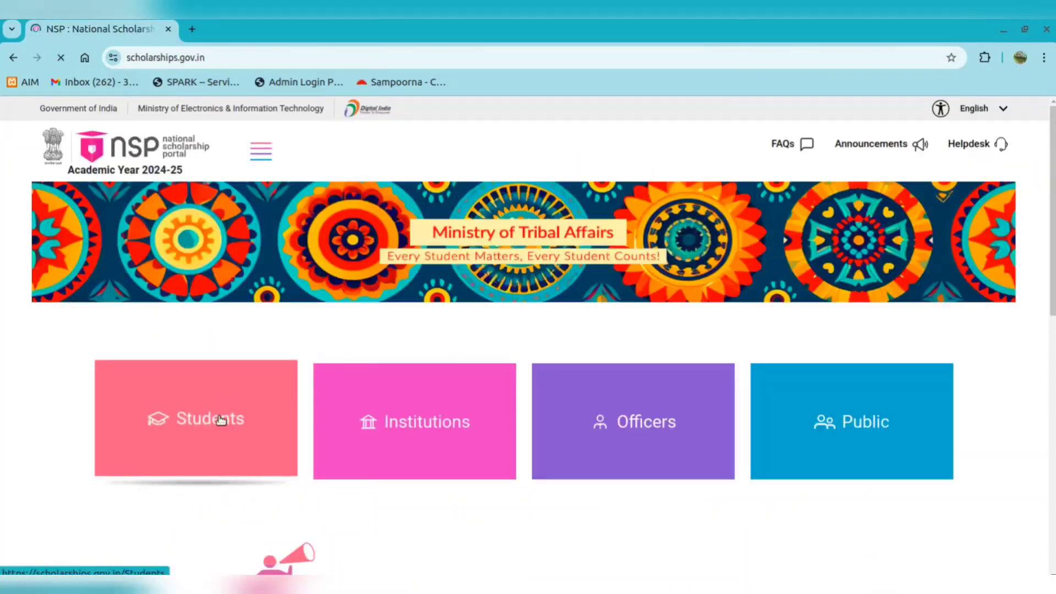
# Go to the Students section and open the Apply For Scholarship login page
pyautogui.click(231, 417)
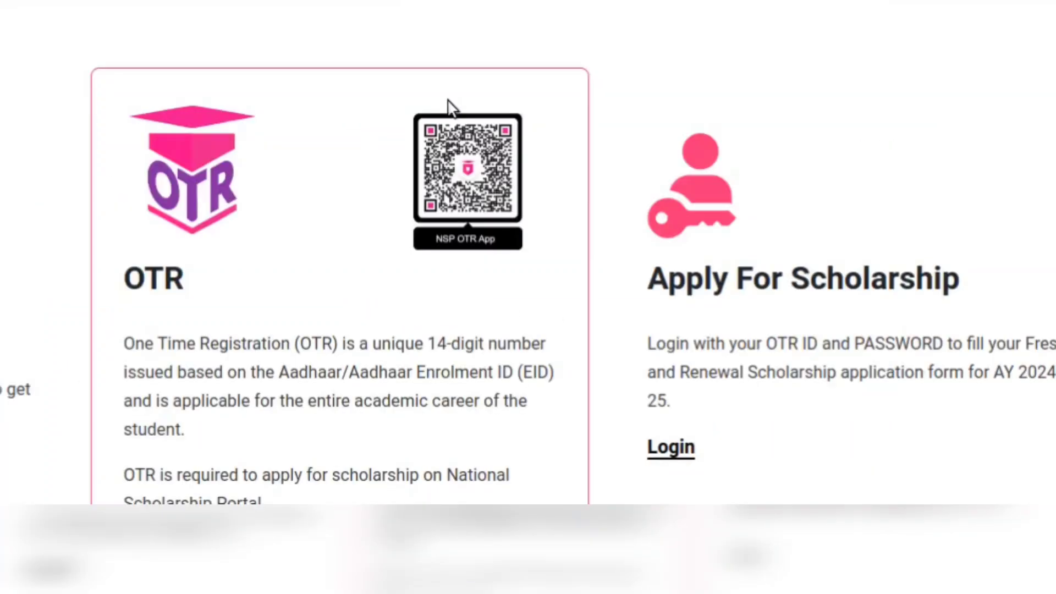
pyautogui.scroll(-2, 582, 324)
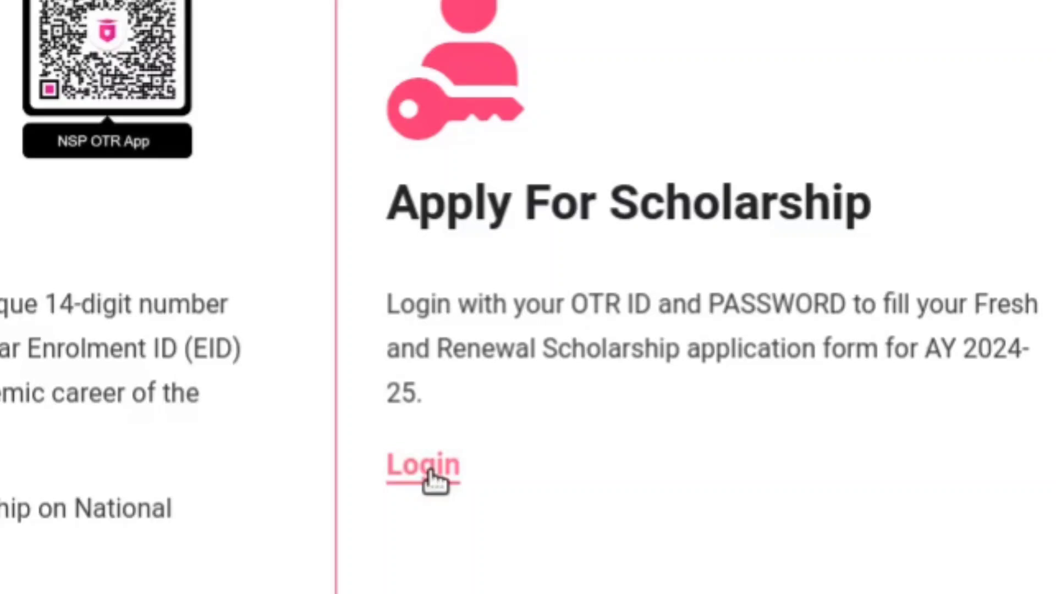
pyautogui.click(430, 478)
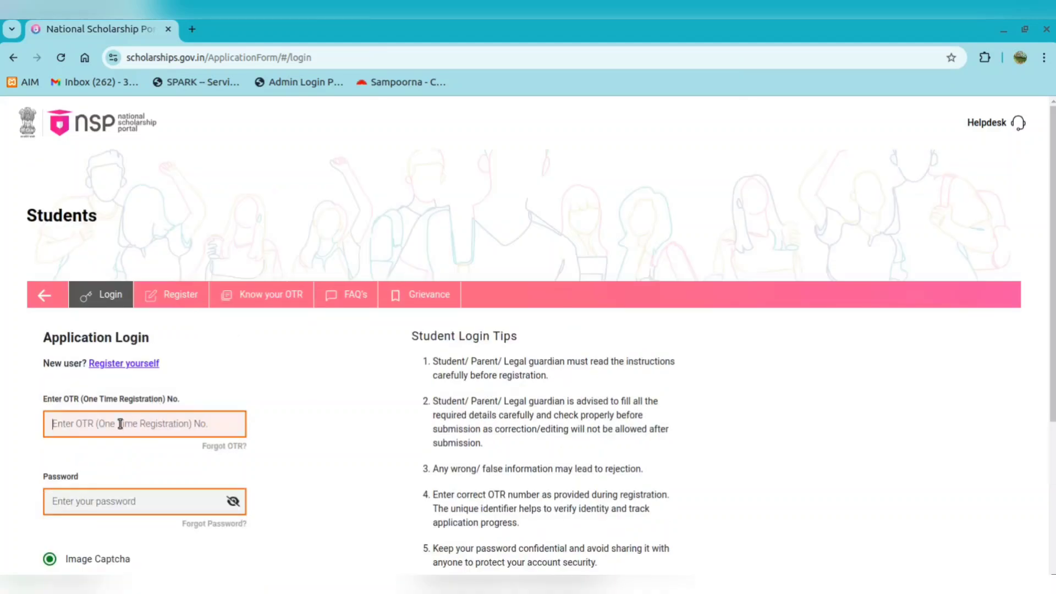
# Log in with the student's OTR number, password and captcha, and dismiss the success message
pyautogui.write('StdjWe')
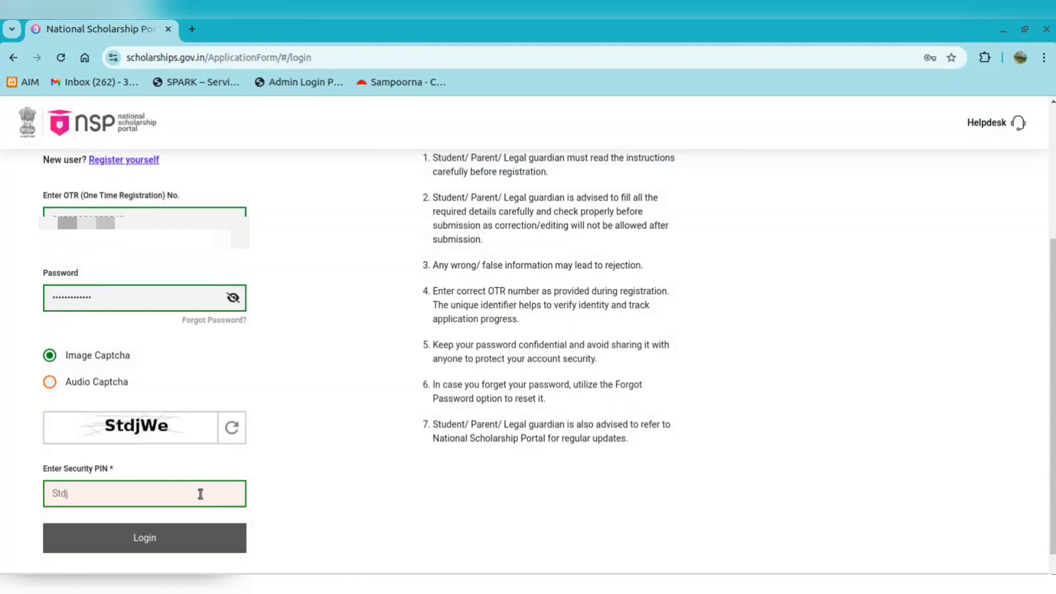
pyautogui.click(175, 547)
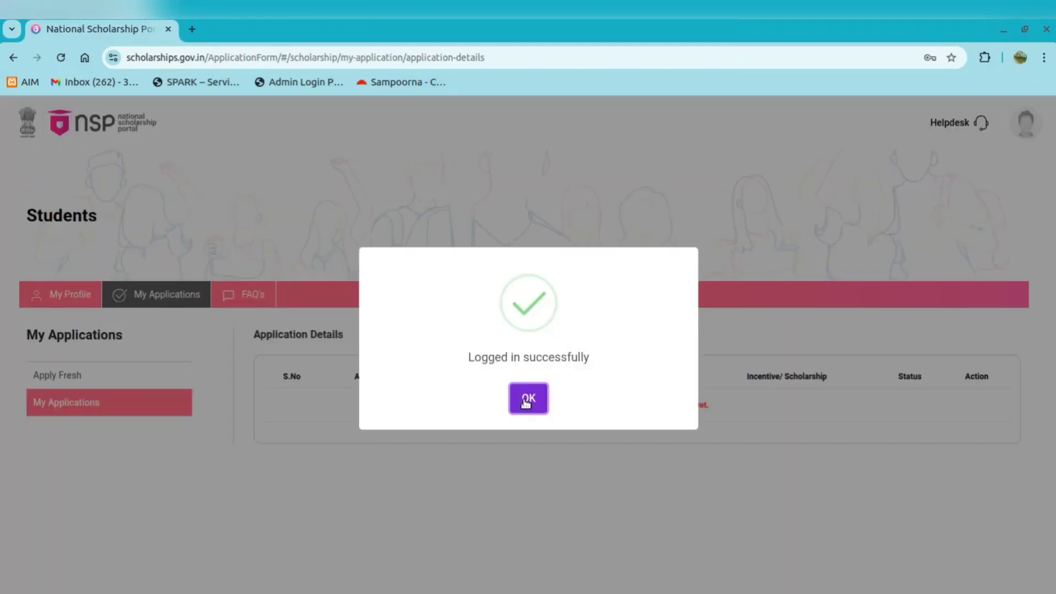
pyautogui.click(525, 400)
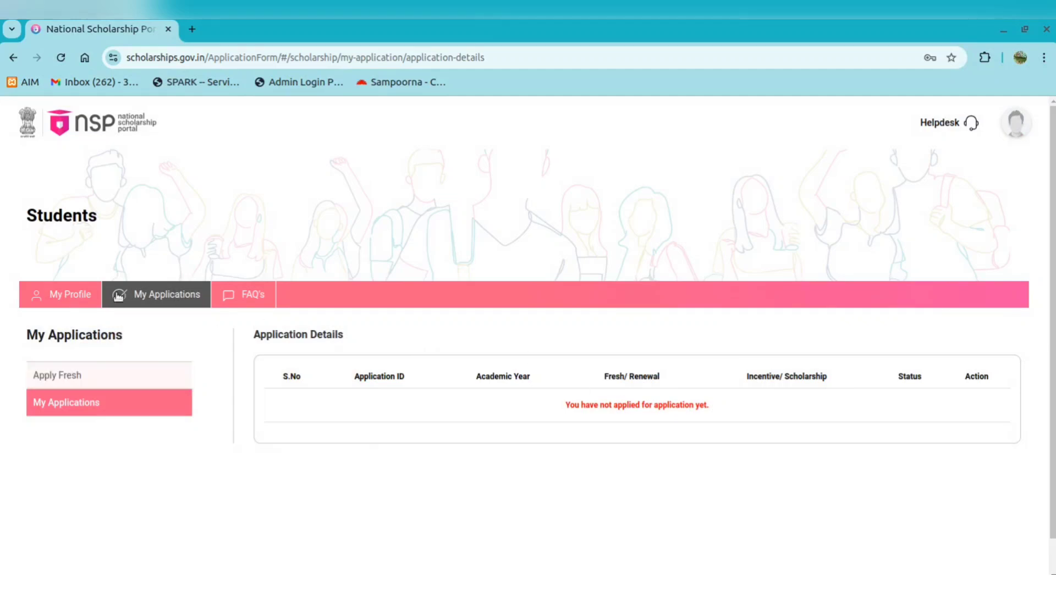
# Check in My Profile that Aadhaar Seeding shows Seeded, then return to My Applications
pyautogui.click(61, 299)
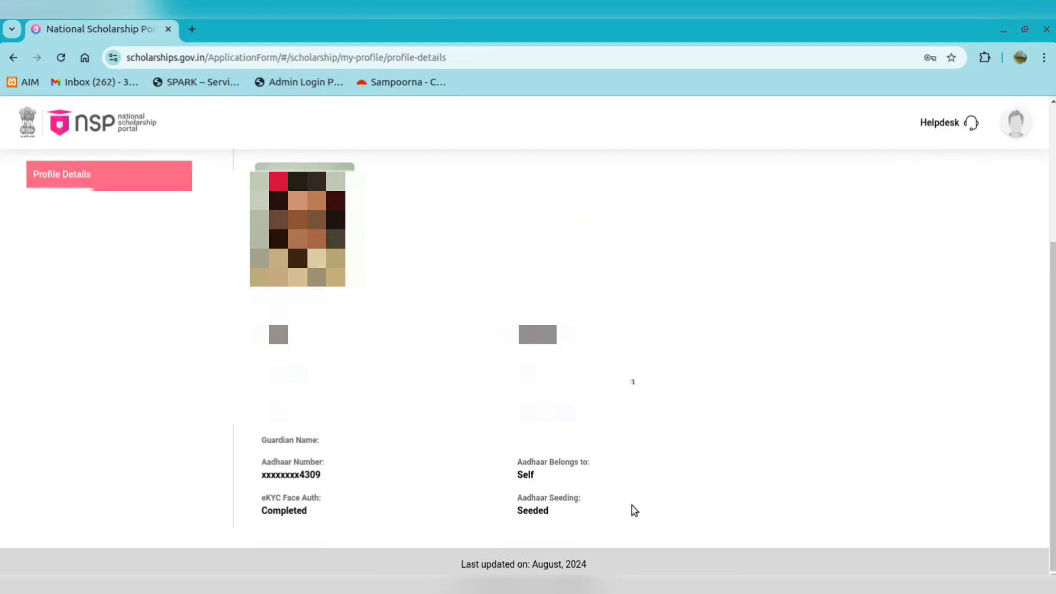
pyautogui.moveTo(571, 509); pyautogui.dragTo(527, 497)
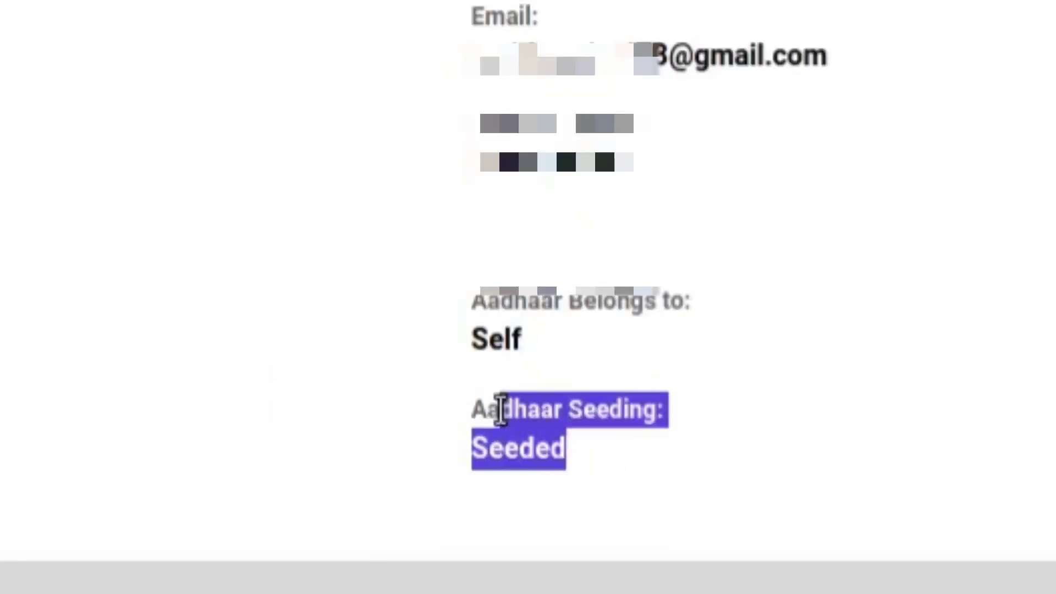
pyautogui.moveTo(501, 412); pyautogui.dragTo(531, 420)
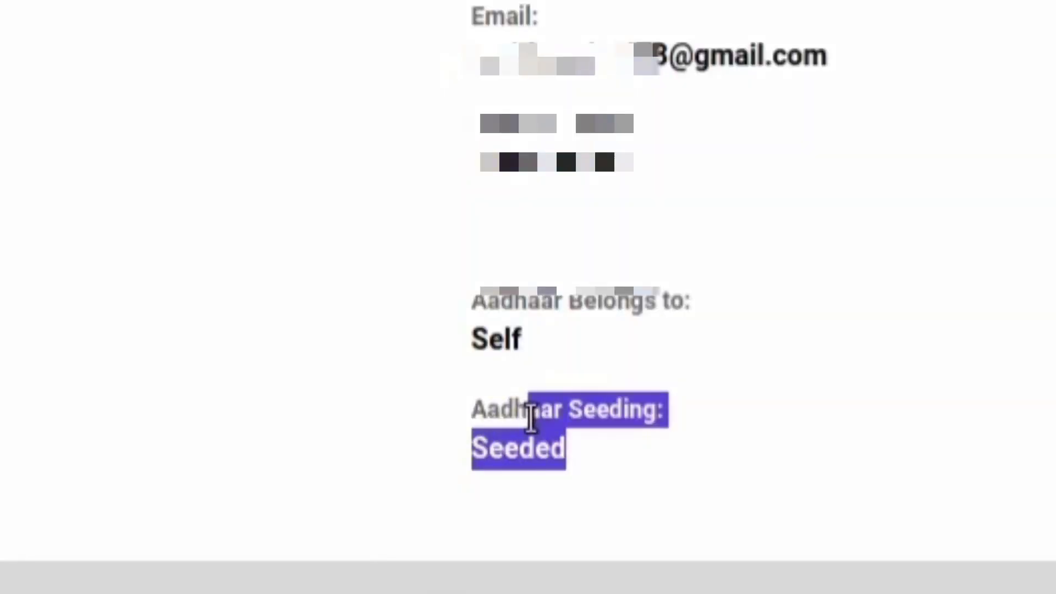
pyautogui.moveTo(531, 420); pyautogui.dragTo(448, 408)
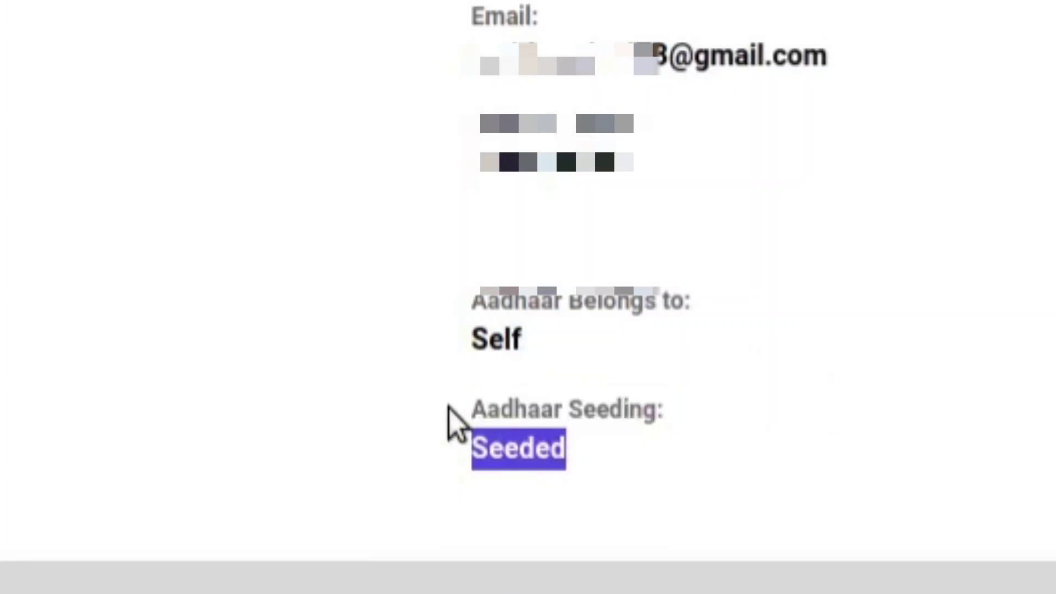
pyautogui.click(387, 430)
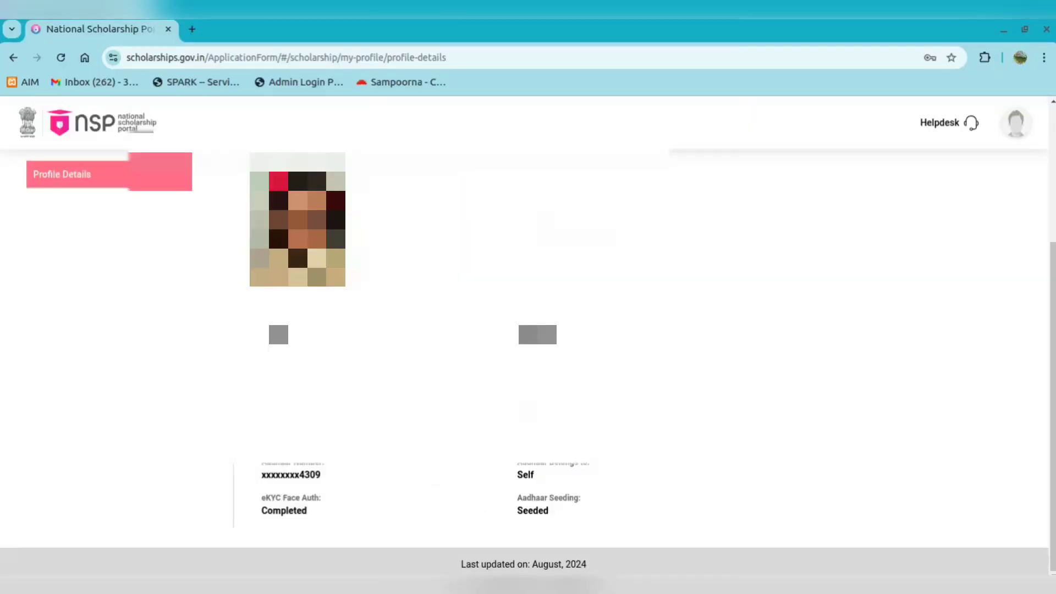
pyautogui.scroll(3, 156, 294)
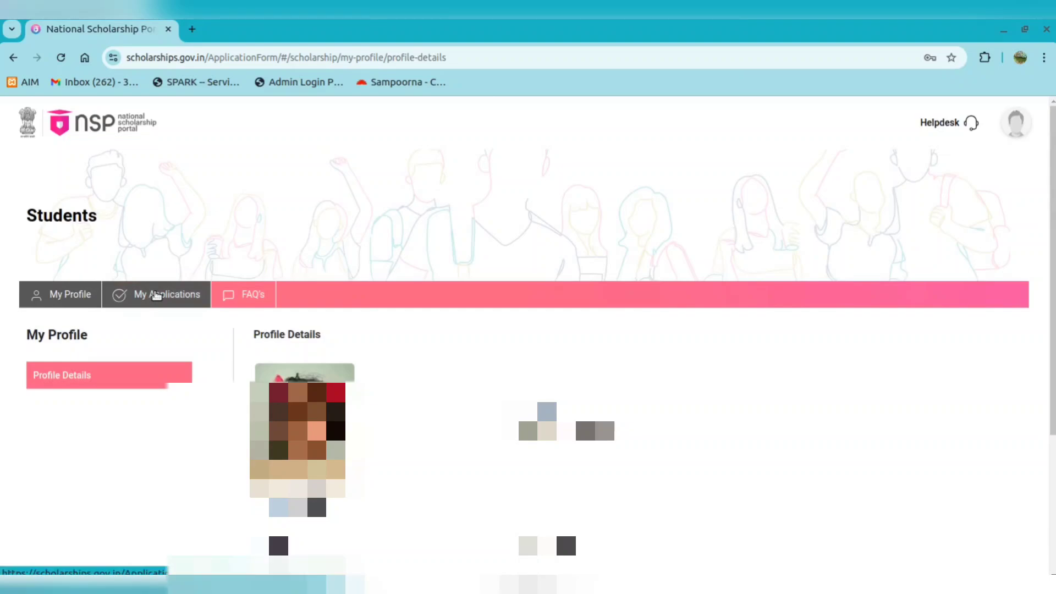
pyautogui.click(156, 294)
# Start a fresh application, accepting both undertakings and agreeing to the guidelines
pyautogui.click(95, 372)
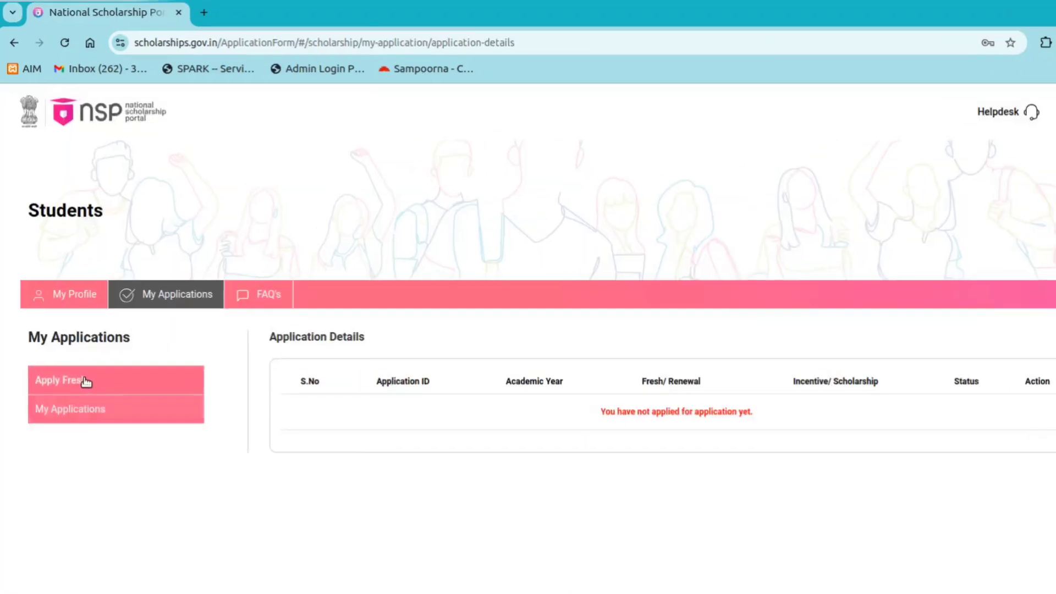
pyautogui.scroll(-10, 766, 381)
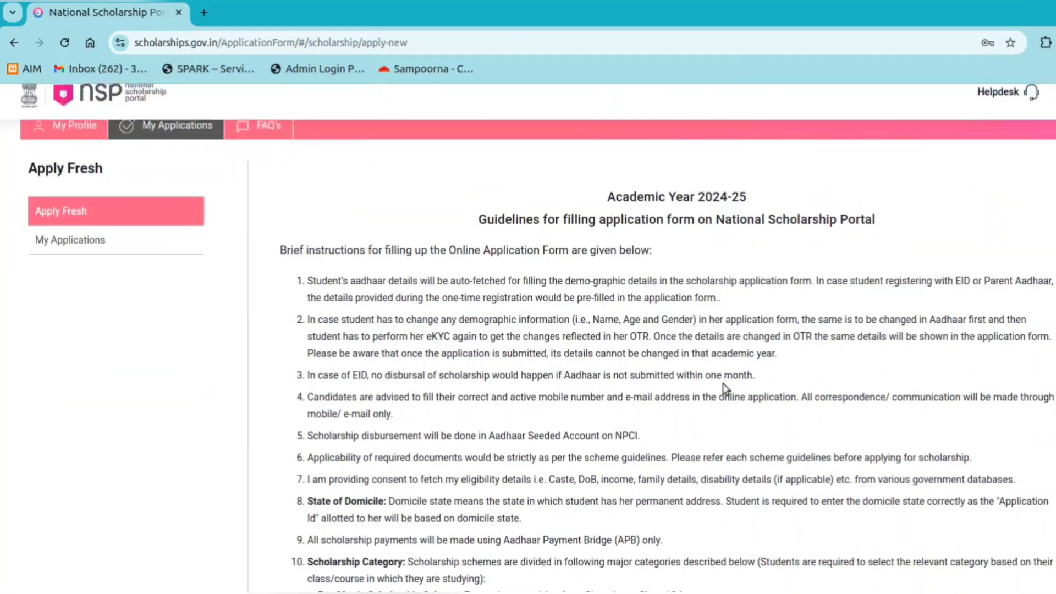
pyautogui.scroll(-1, 676, 383)
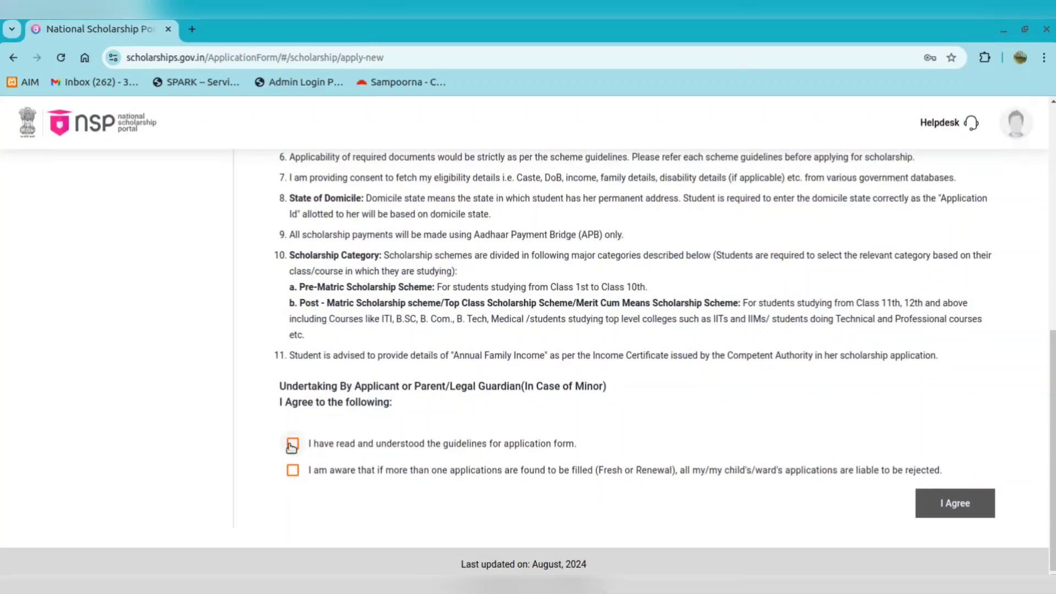
pyautogui.click(292, 445)
pyautogui.click(293, 470)
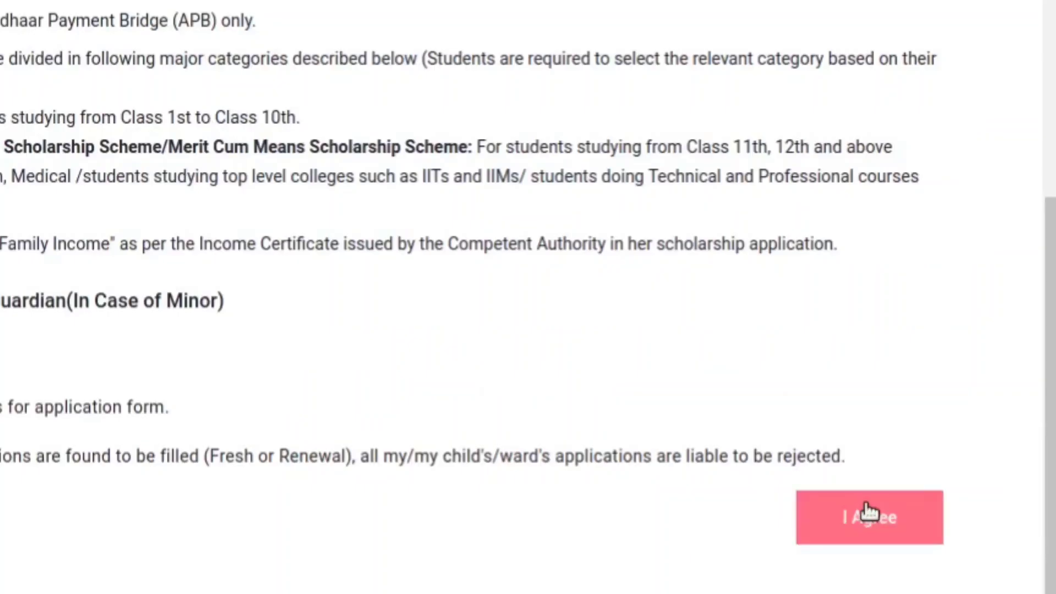
pyautogui.click(869, 512)
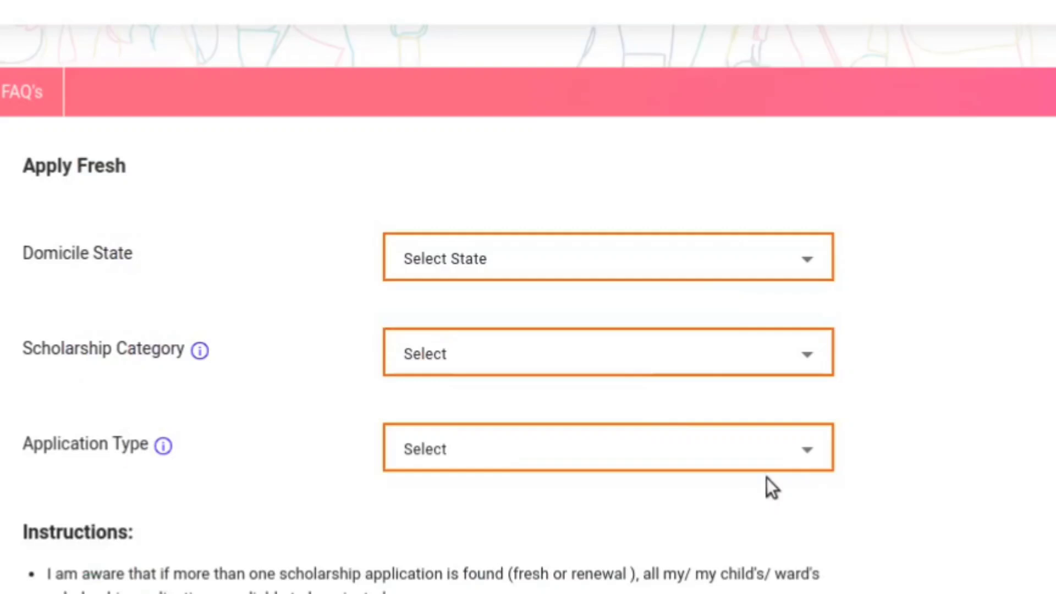
# Choose domicile state KERALA, category PRE and type Scholarship, then submit
pyautogui.click(685, 265)
pyautogui.scroll(-5, 561, 462)
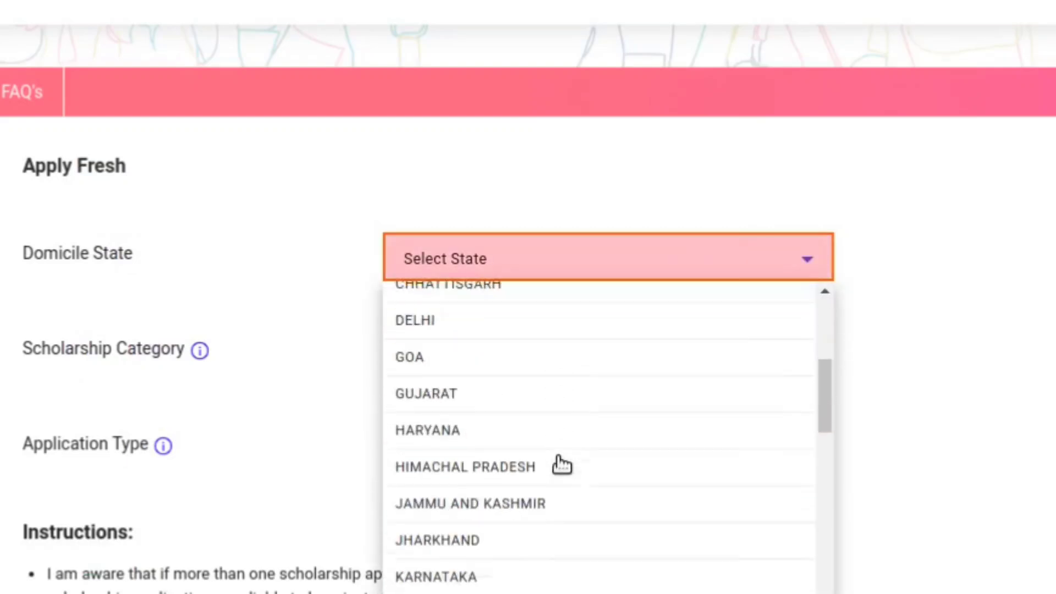
pyautogui.click(503, 583)
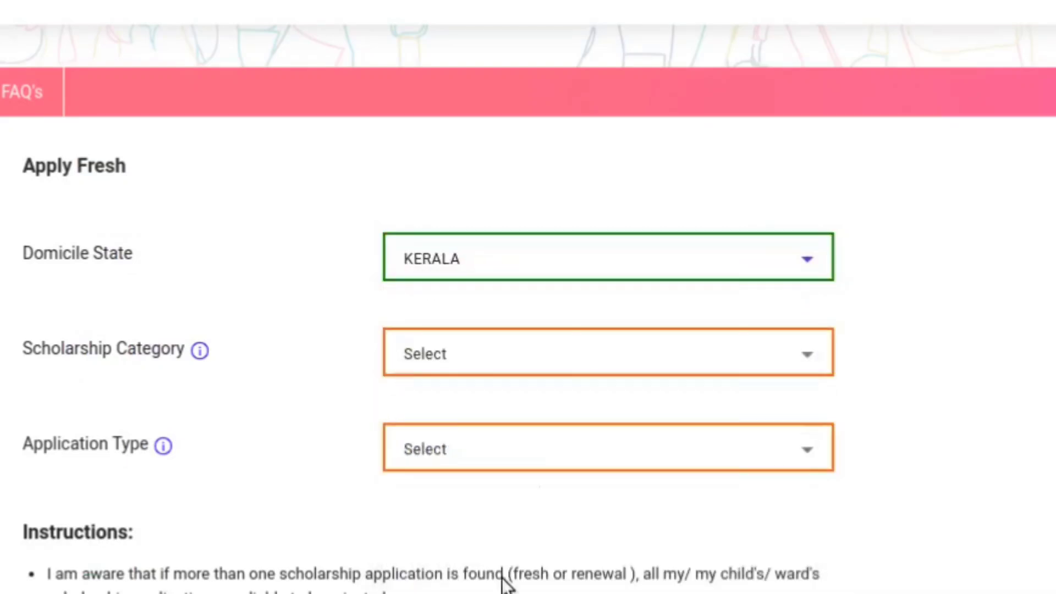
pyautogui.click(591, 356)
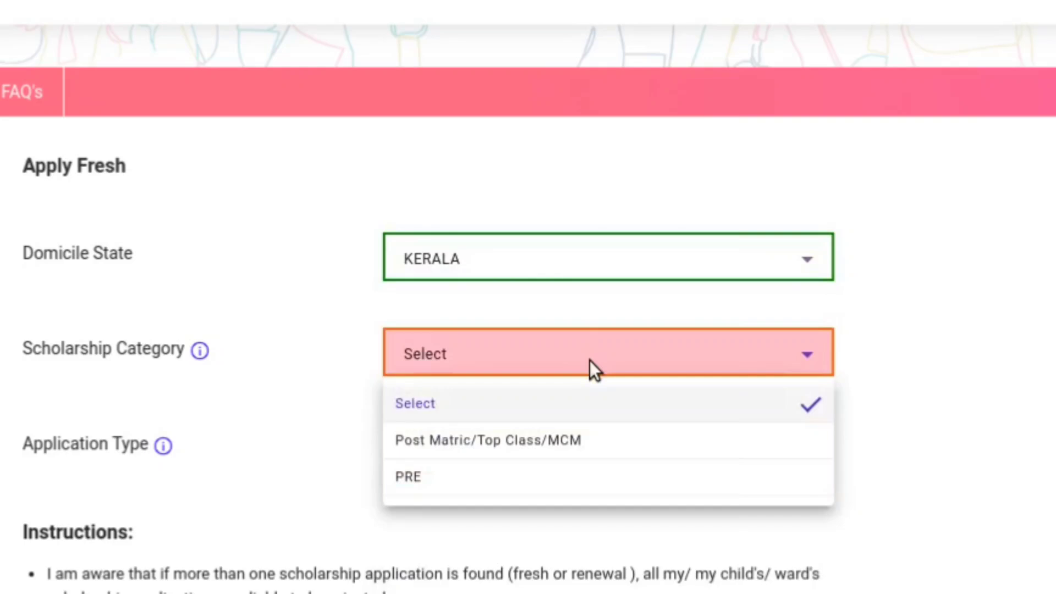
pyautogui.click(511, 481)
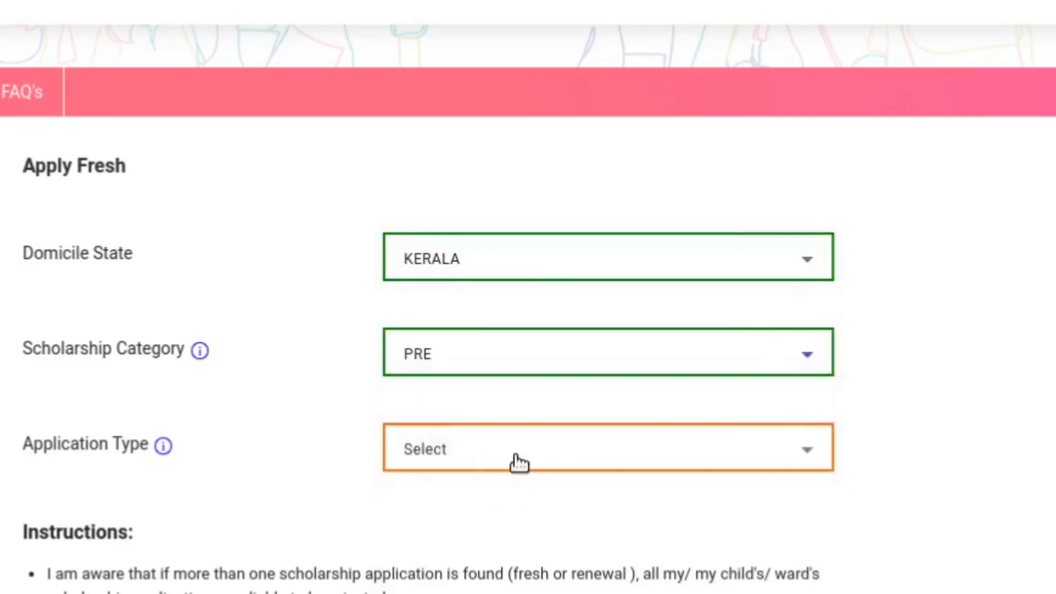
pyautogui.click(517, 449)
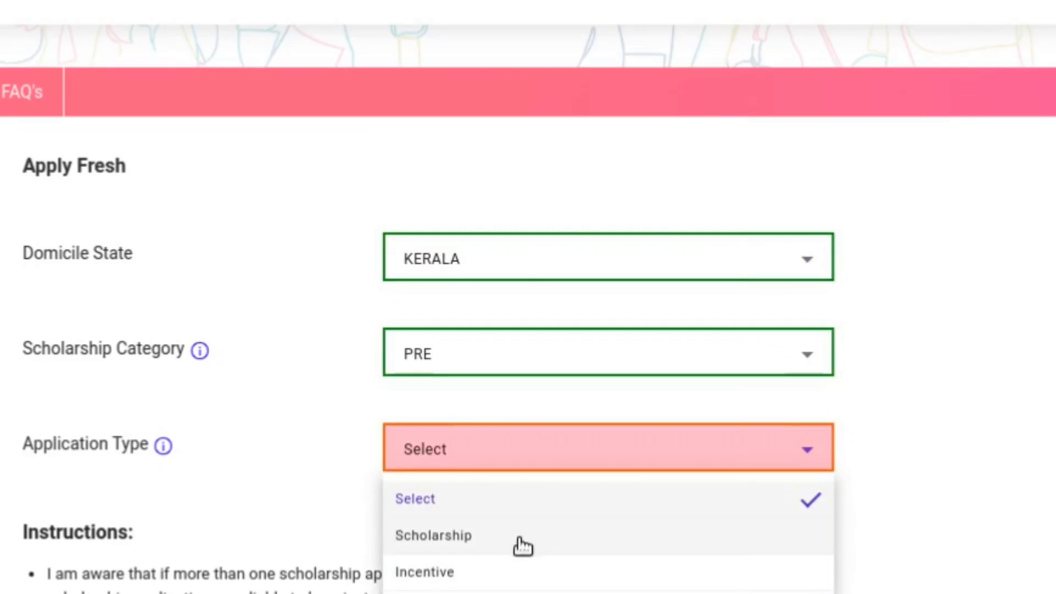
pyautogui.click(523, 545)
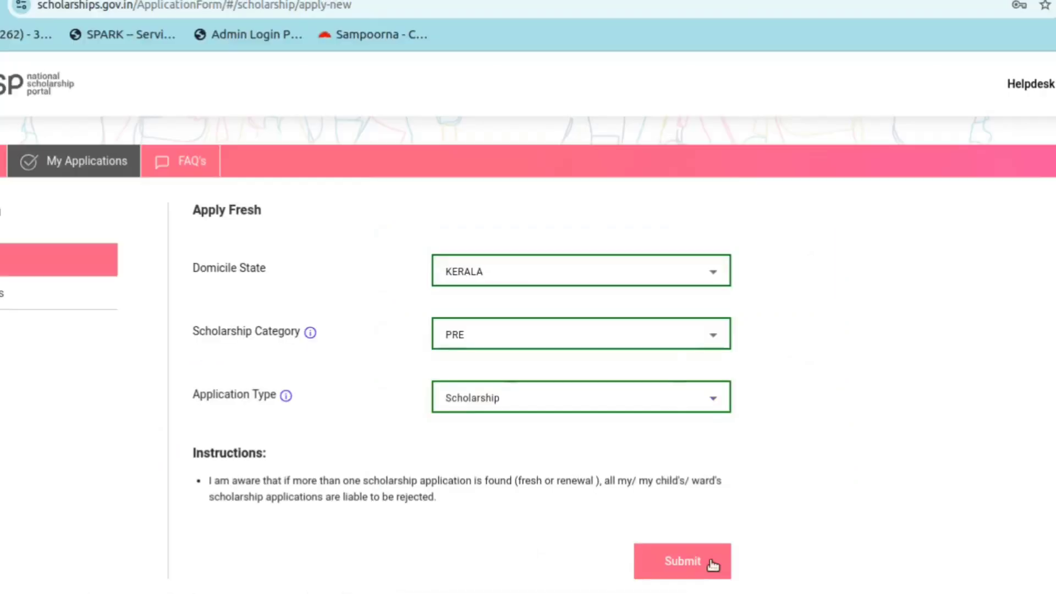
pyautogui.click(711, 559)
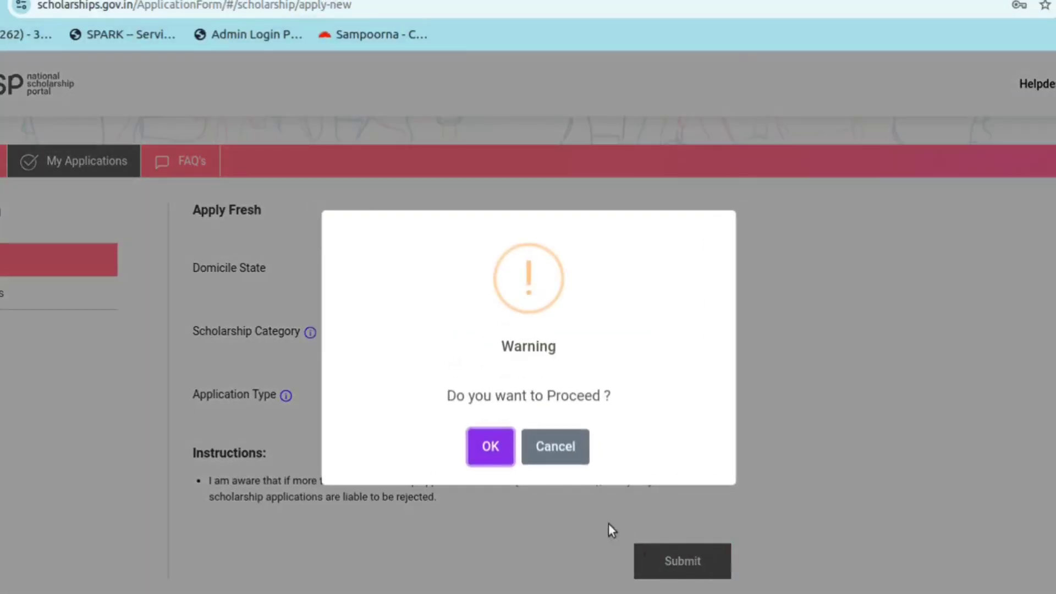
# Confirm the new fresh application and open its Status page via Proceed
pyautogui.click(509, 448)
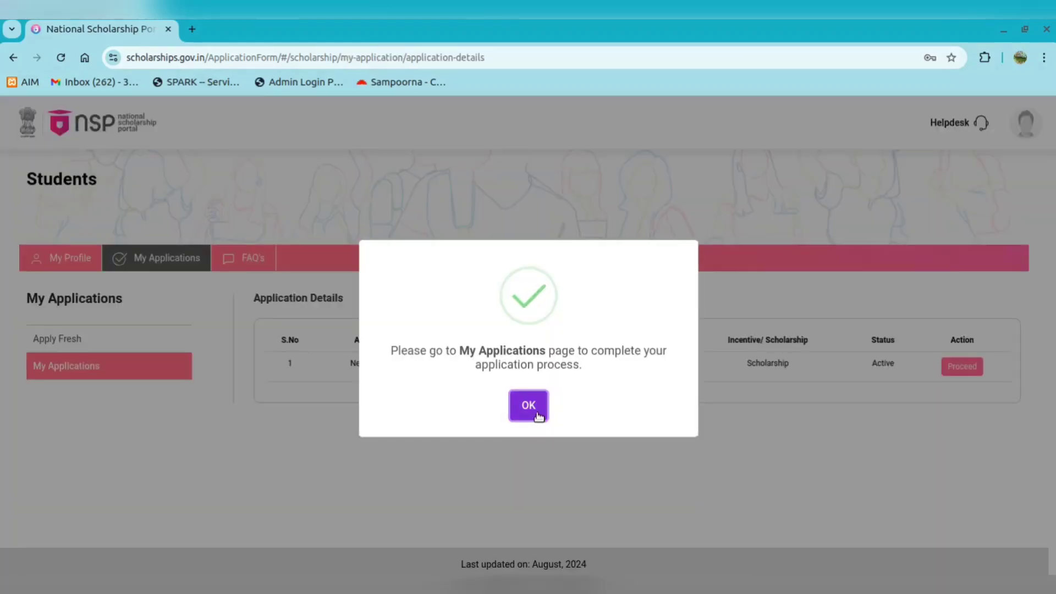
pyautogui.click(537, 412)
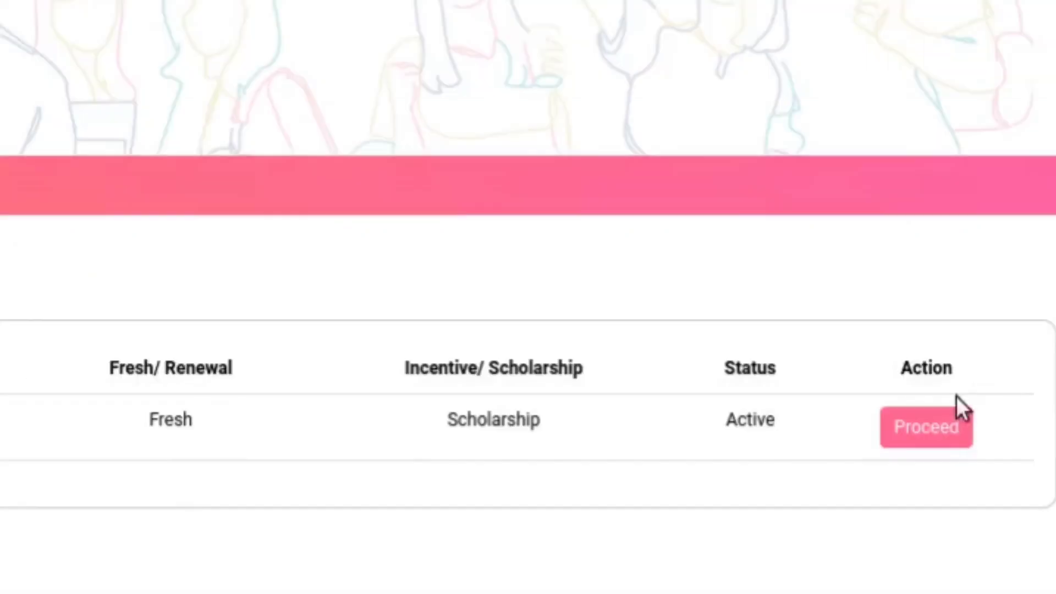
pyautogui.click(924, 435)
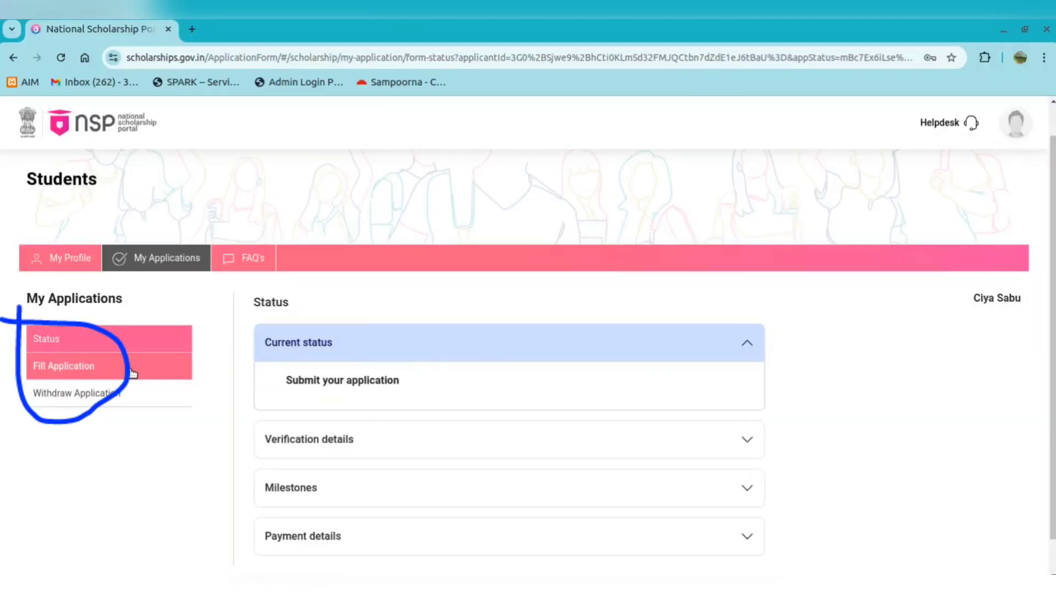
# Set Community to SC, Religion to Hindu and annual family income to 60000
pyautogui.click(132, 373)
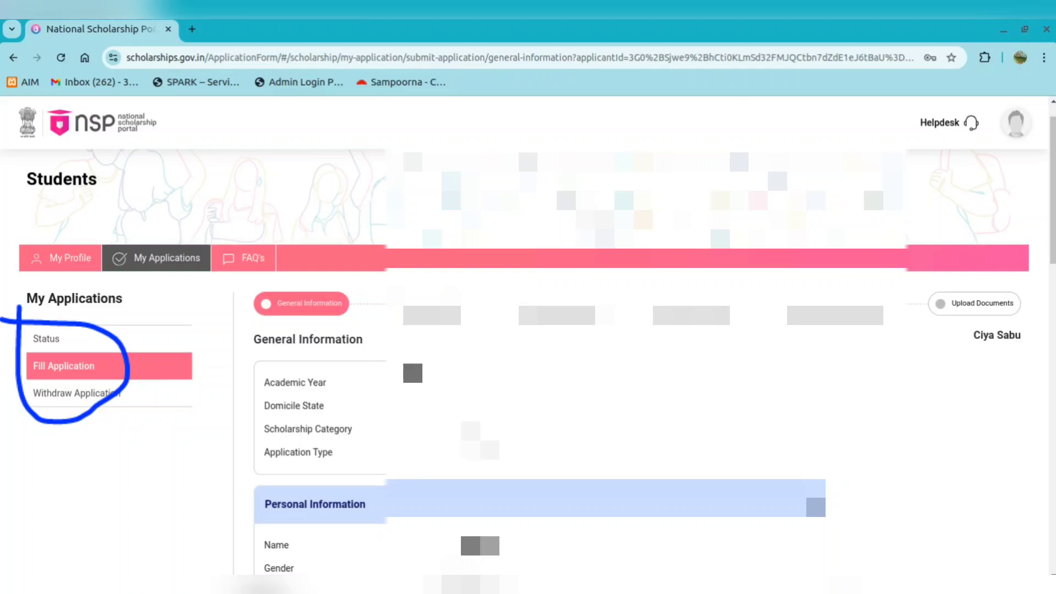
pyautogui.scroll(-3, 528, 330)
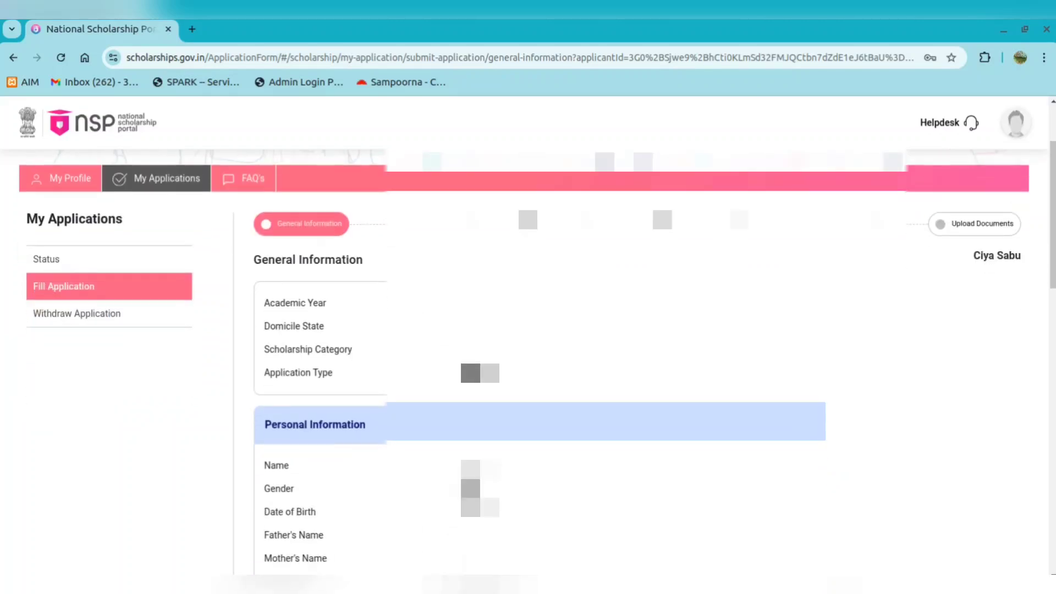
pyautogui.scroll(-2, 527, 330)
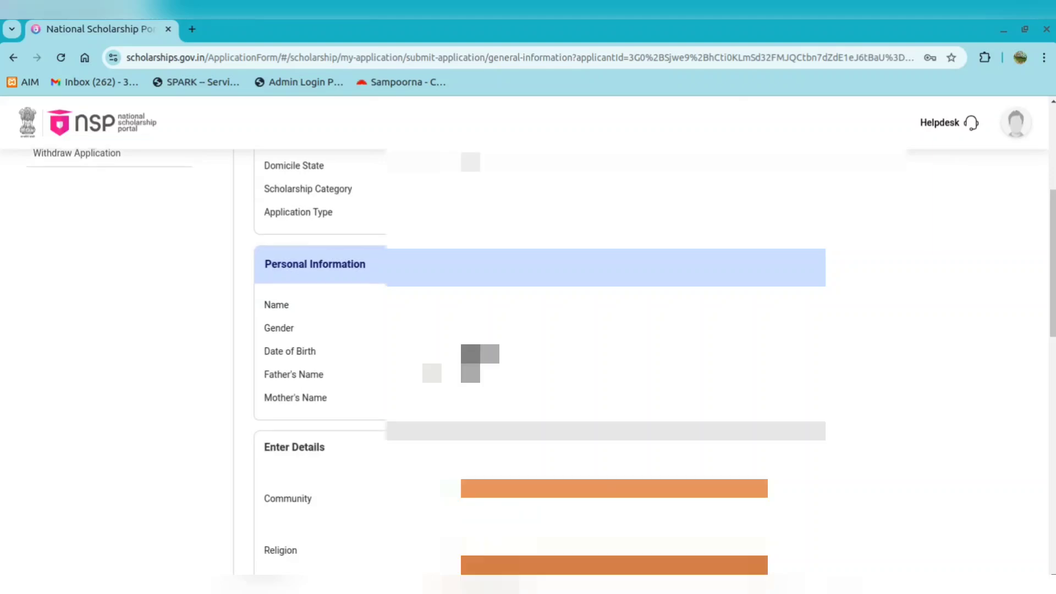
pyautogui.scroll(-2, 527, 330)
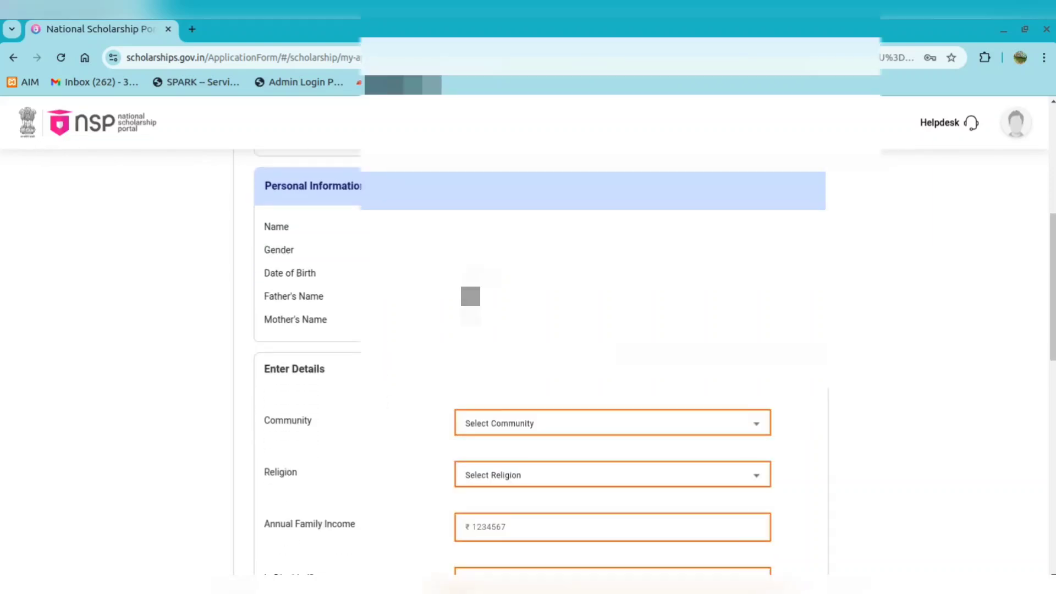
pyautogui.scroll(-2, 528, 330)
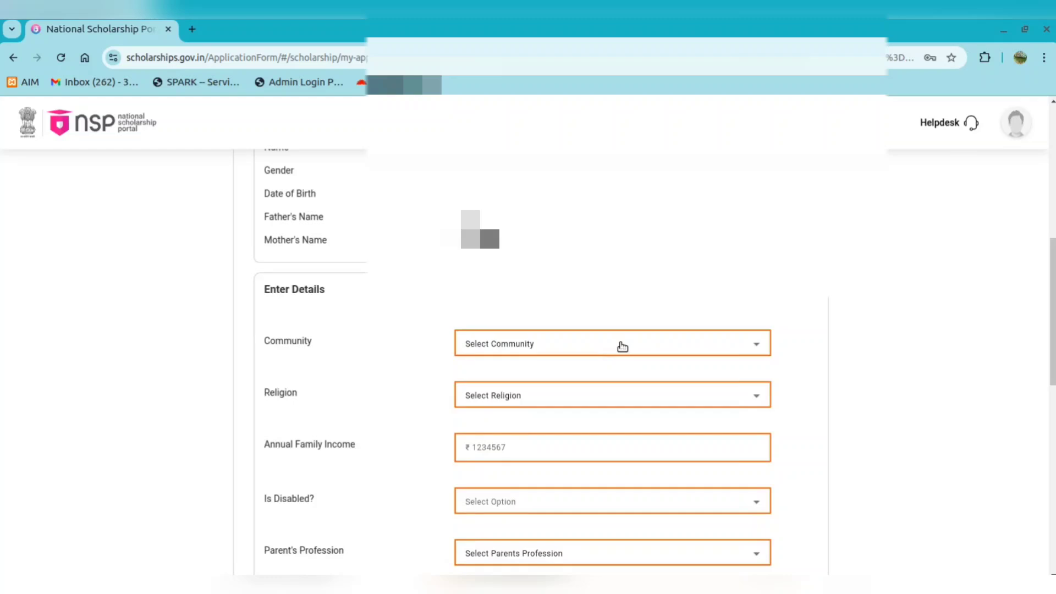
pyautogui.click(569, 345)
pyautogui.click(486, 430)
pyautogui.click(518, 395)
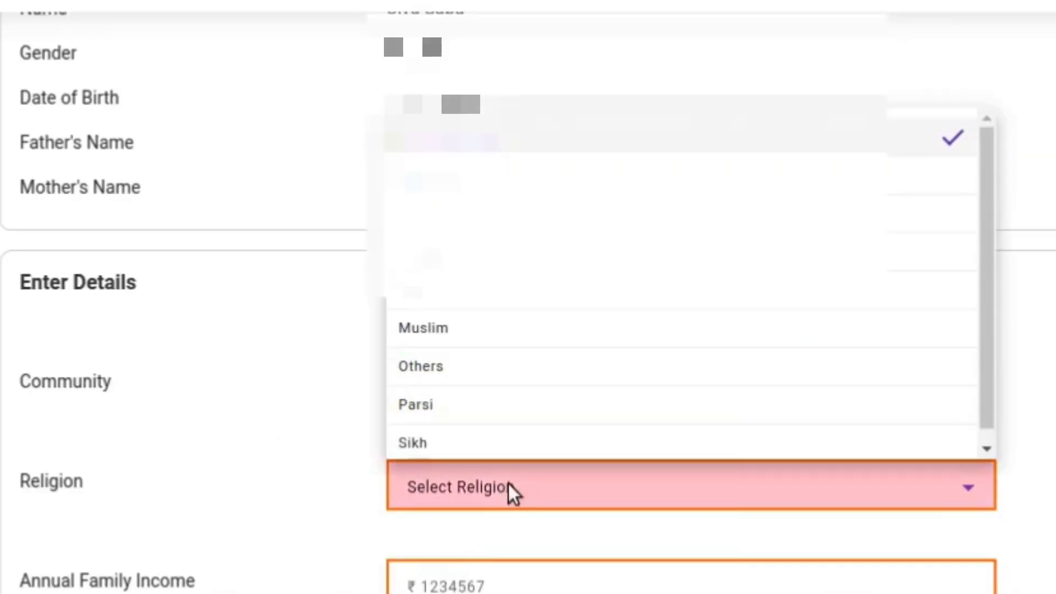
pyautogui.click(529, 273)
pyautogui.scroll(-3, 654, 423)
pyautogui.click(575, 441)
pyautogui.write('60000')
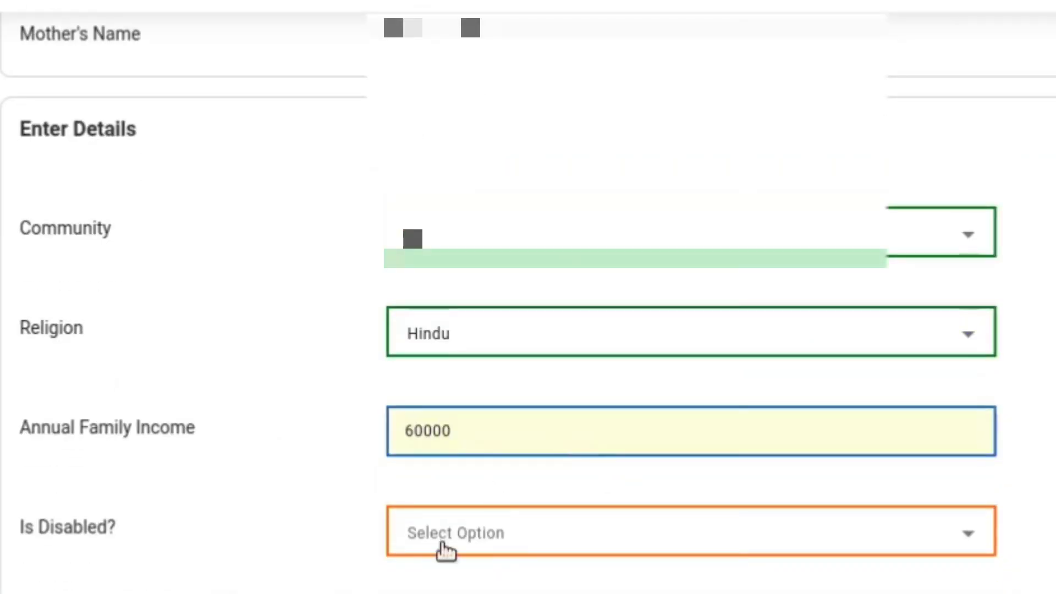
# Set Is Disabled No, Parent's Profession Others, Marital Status Un Married, Single Girl Child Yes
pyautogui.click(517, 541)
pyautogui.scroll(-3, 577, 512)
pyautogui.click(577, 509)
pyautogui.click(584, 490)
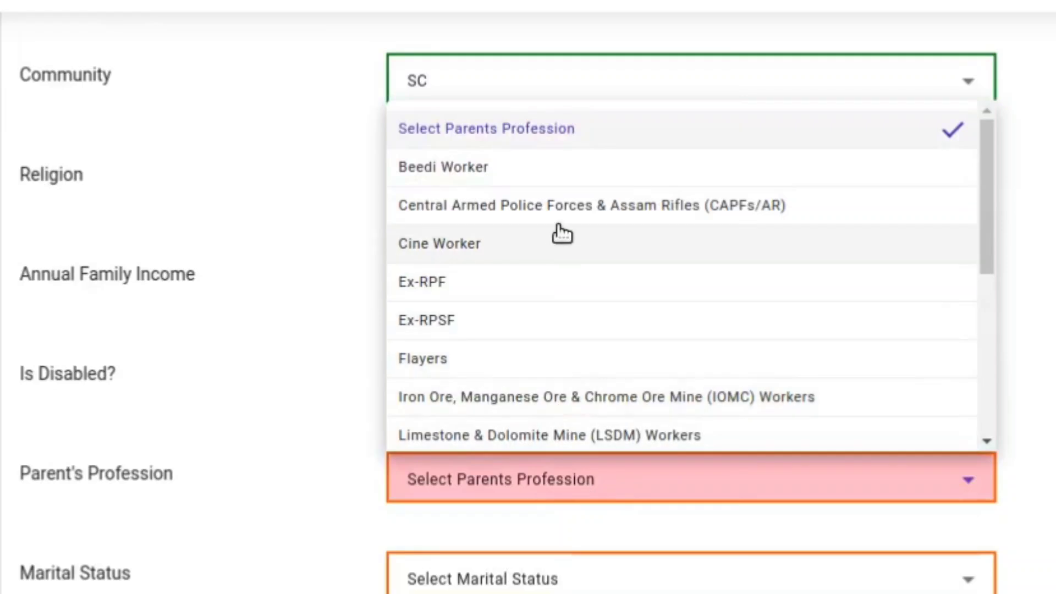
pyautogui.scroll(-3, 539, 259)
pyautogui.click(462, 358)
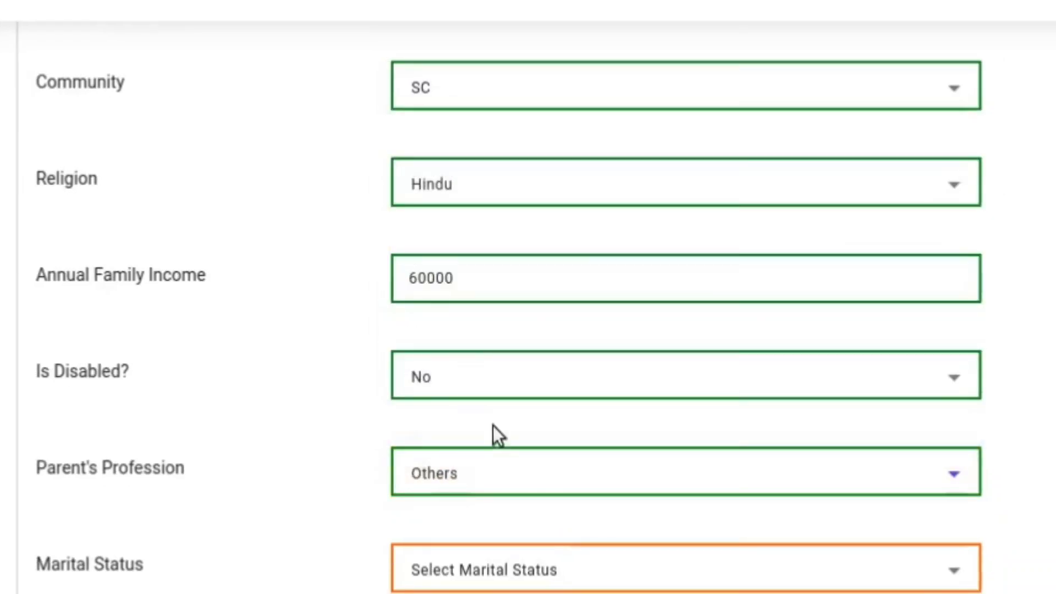
pyautogui.scroll(-2, 527, 492)
pyautogui.click(555, 427)
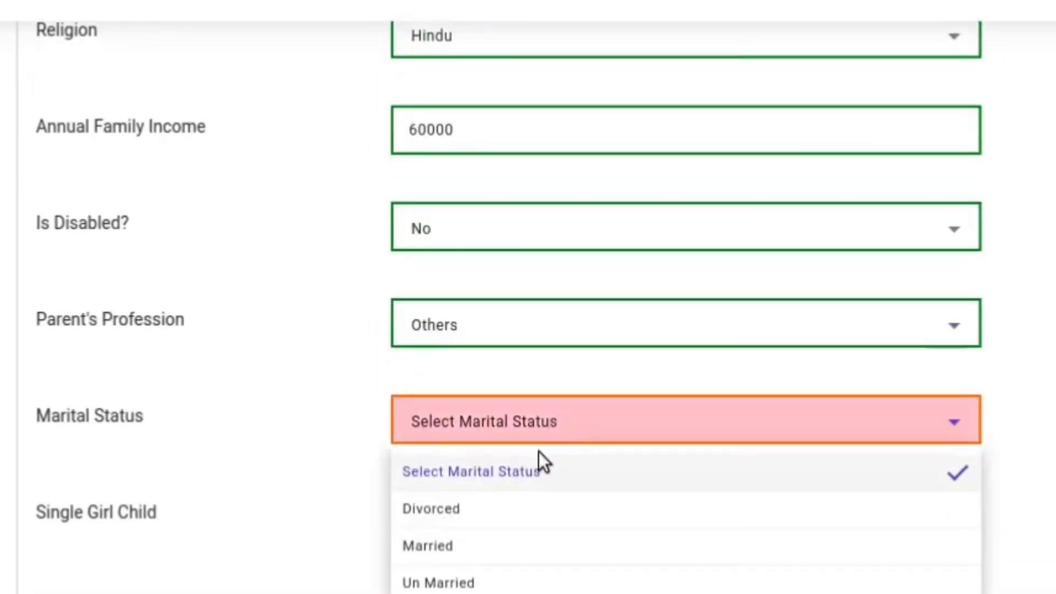
pyautogui.click(473, 583)
pyautogui.scroll(-3, 555, 456)
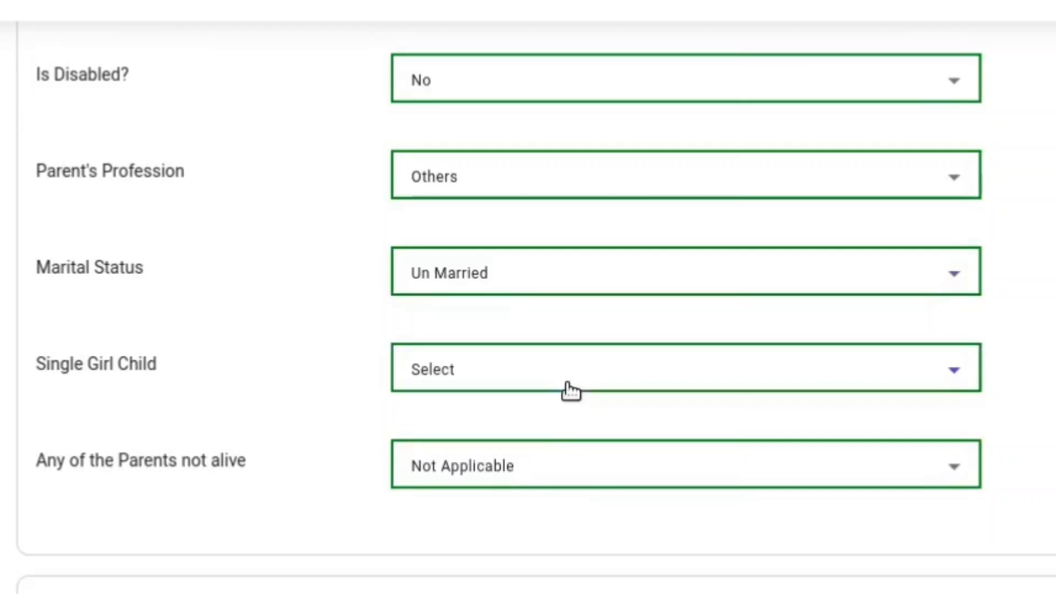
pyautogui.click(568, 385)
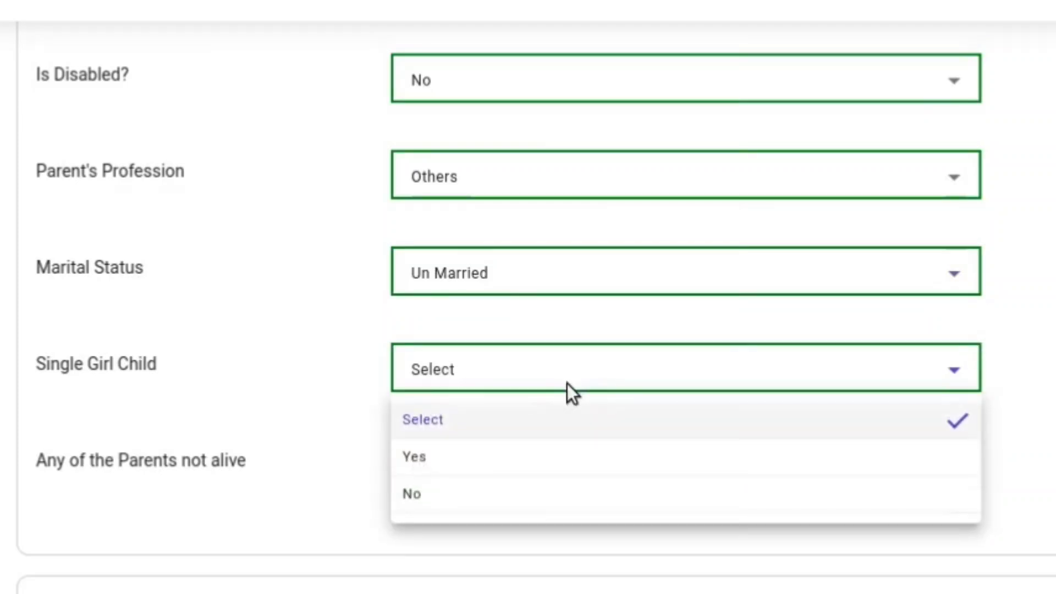
pyautogui.click(555, 457)
# Set the permanent address to ALAPPUZHA district, Rural, Cherthala sub district, Panavally village
pyautogui.scroll(-4, 549, 493)
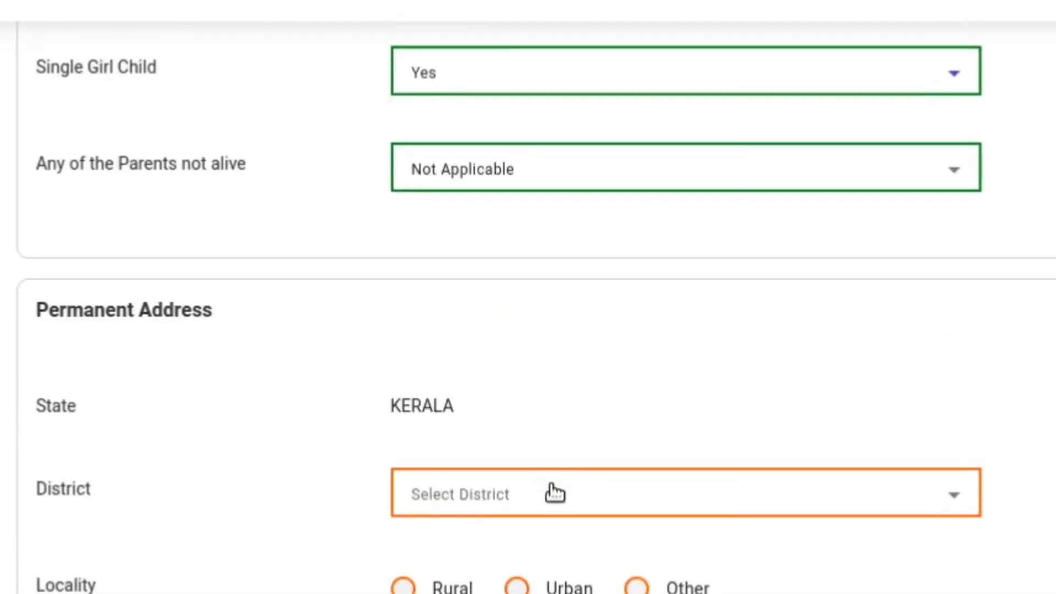
pyautogui.click(553, 493)
pyautogui.click(488, 204)
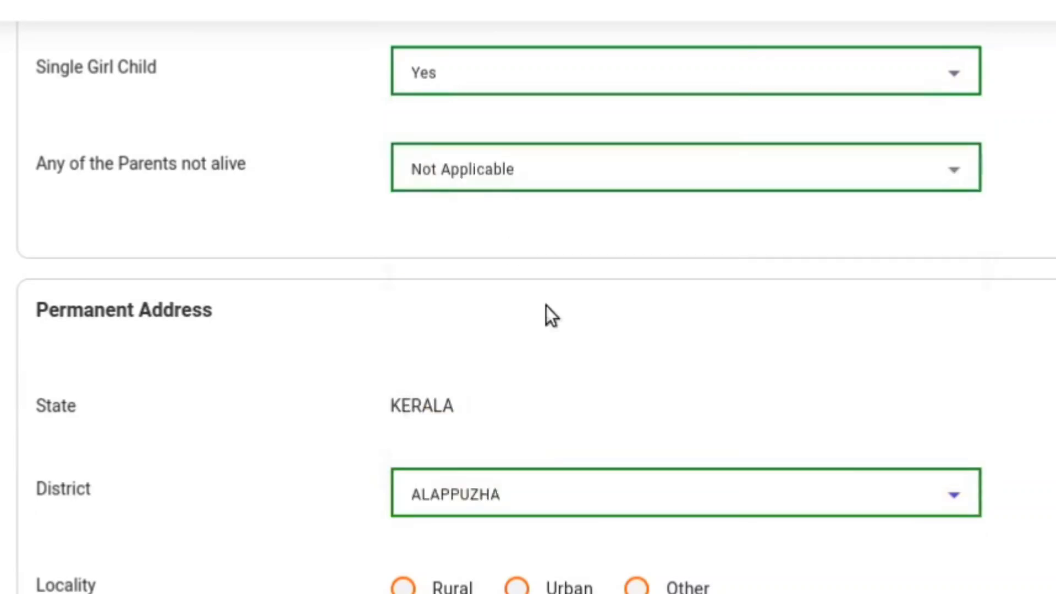
pyautogui.scroll(-3, 620, 420)
pyautogui.click(446, 440)
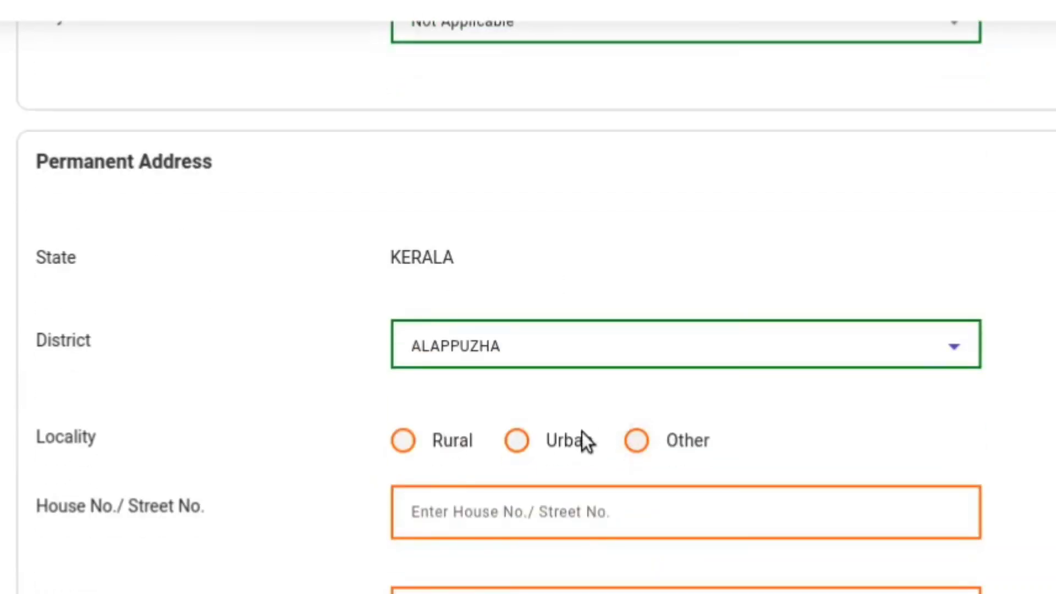
pyautogui.click(484, 514)
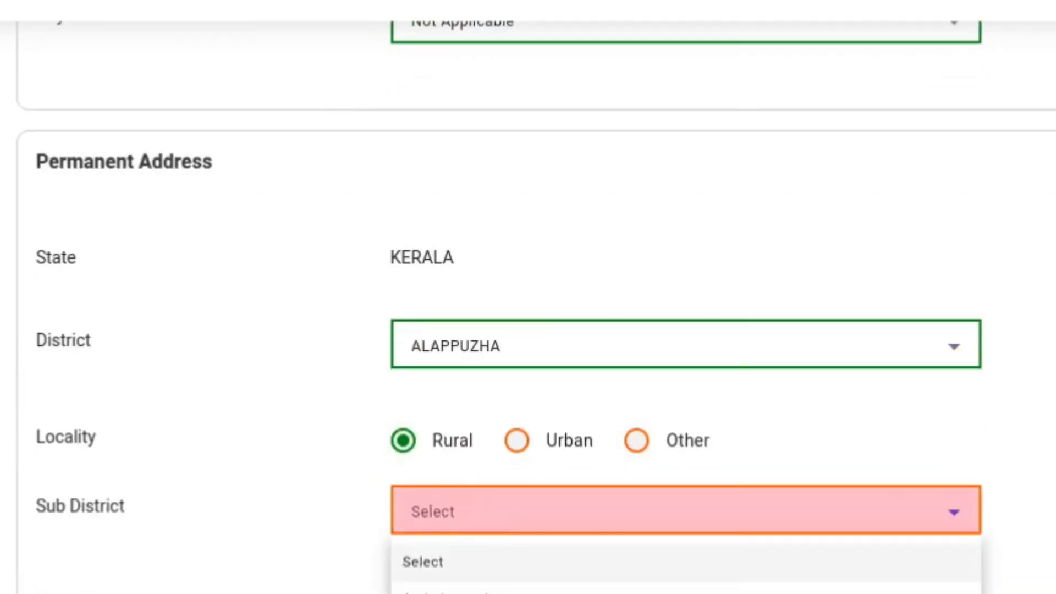
pyautogui.click(495, 593)
pyautogui.click(539, 591)
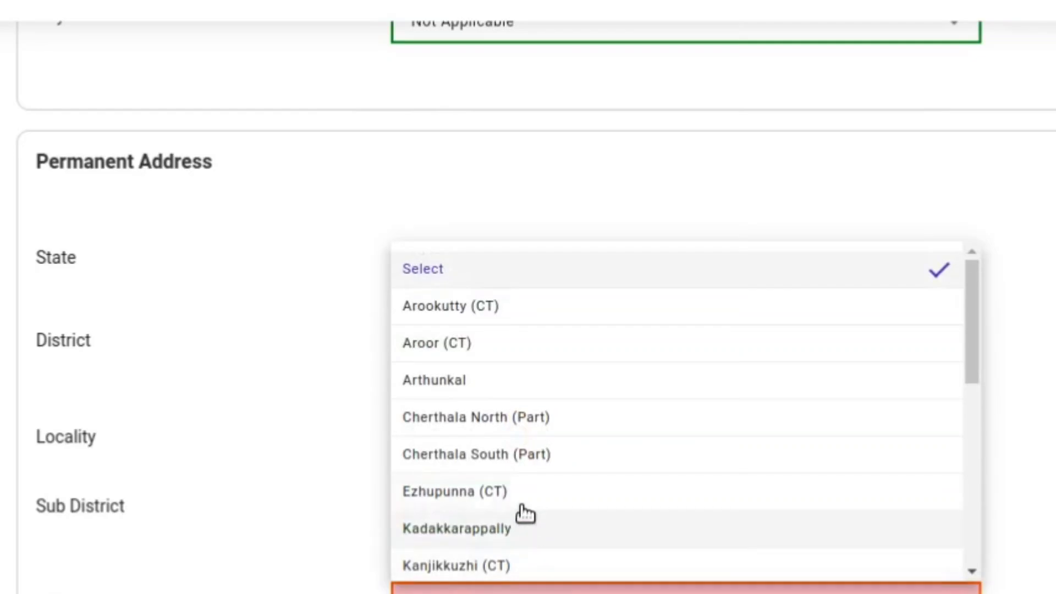
pyautogui.scroll(-3, 514, 388)
pyautogui.scroll(-3, 513, 387)
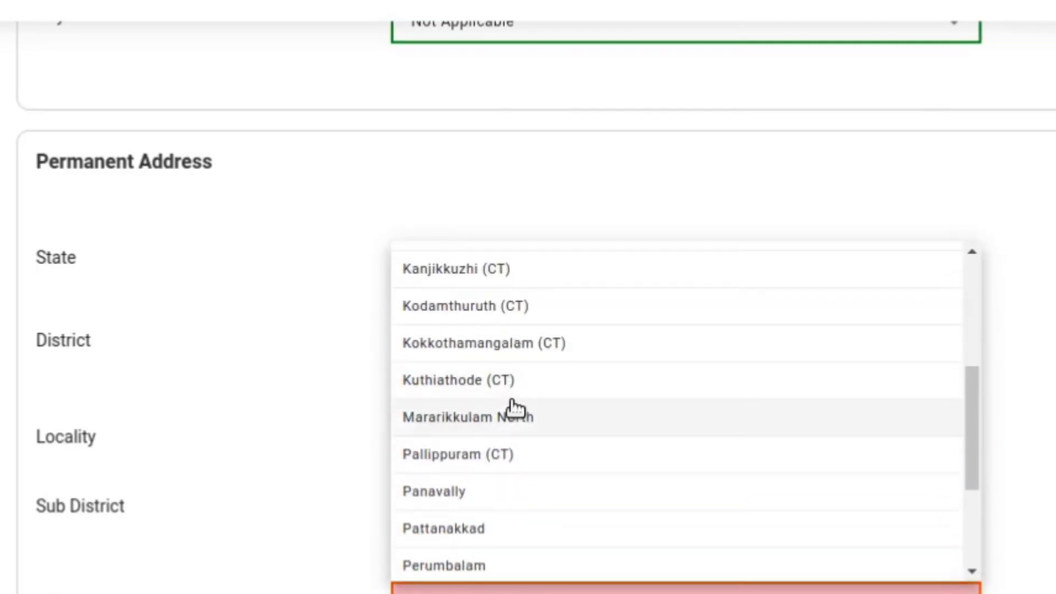
pyautogui.click(503, 500)
pyautogui.scroll(-5, 612, 475)
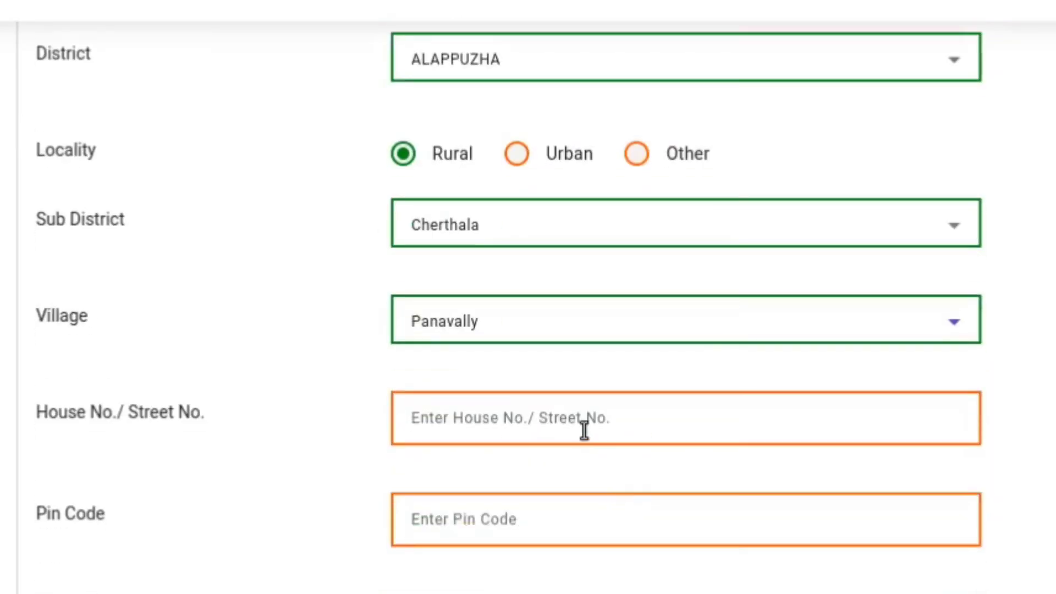
pyautogui.click(601, 416)
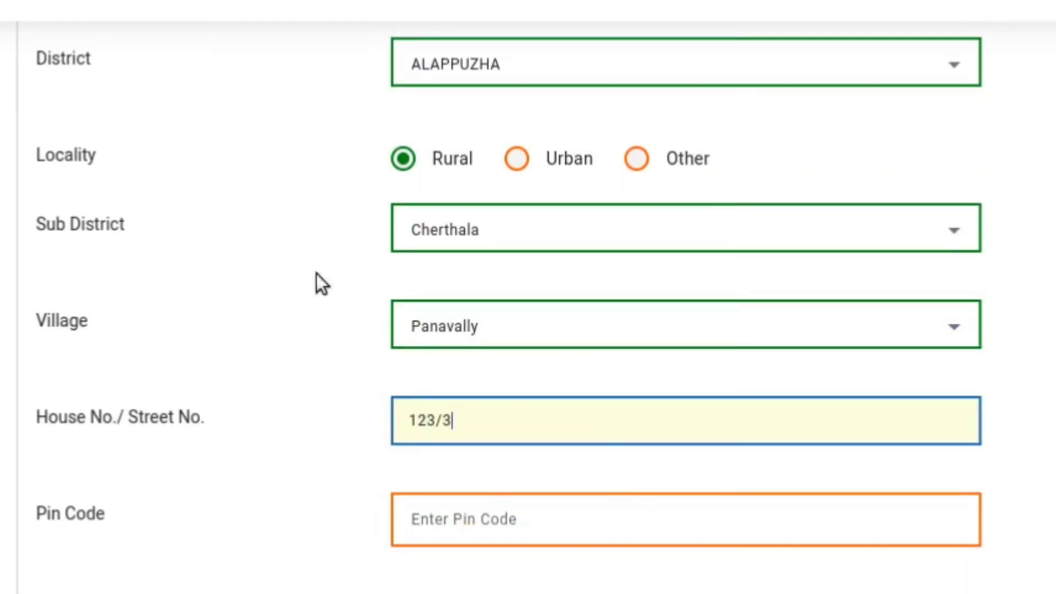
pyautogui.click(507, 521)
pyautogui.write('6')
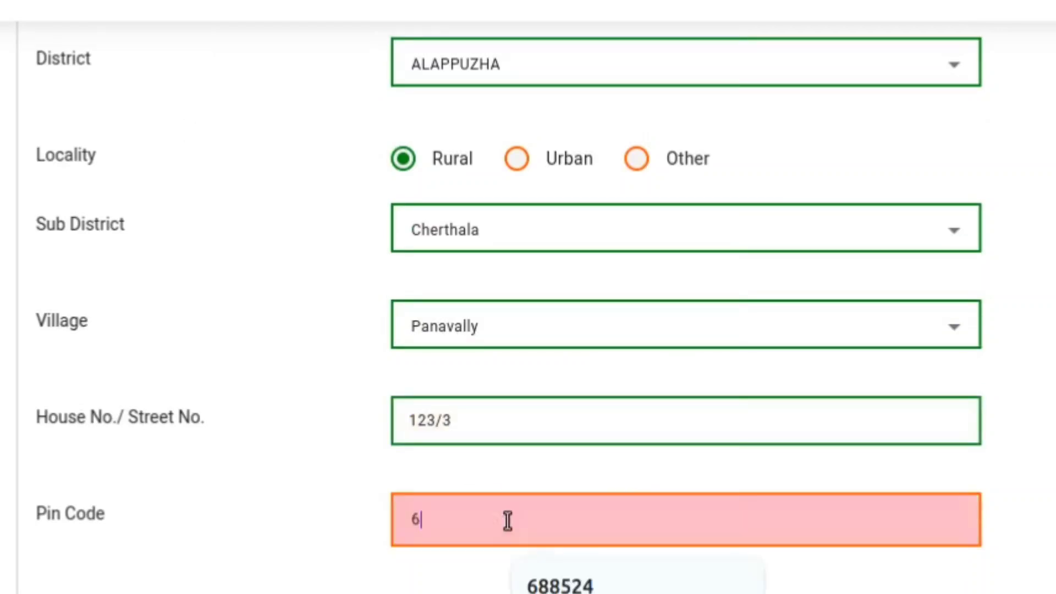
pyautogui.write('88566')
pyautogui.scroll(-2, 504, 523)
pyautogui.click(641, 583)
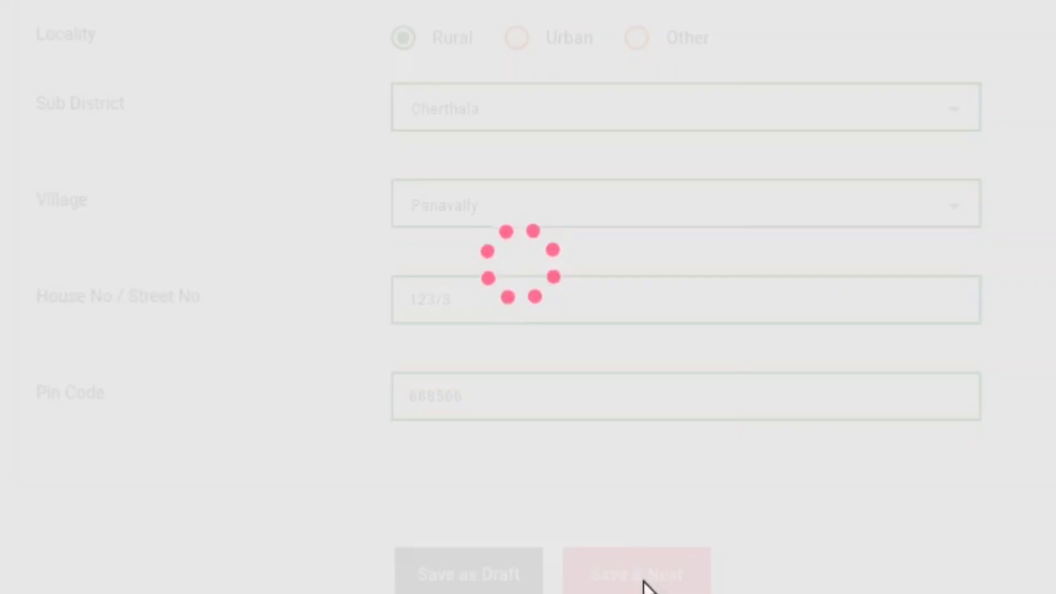
# Select the student's school as the institute by searching its UDISE code
pyautogui.click(551, 364)
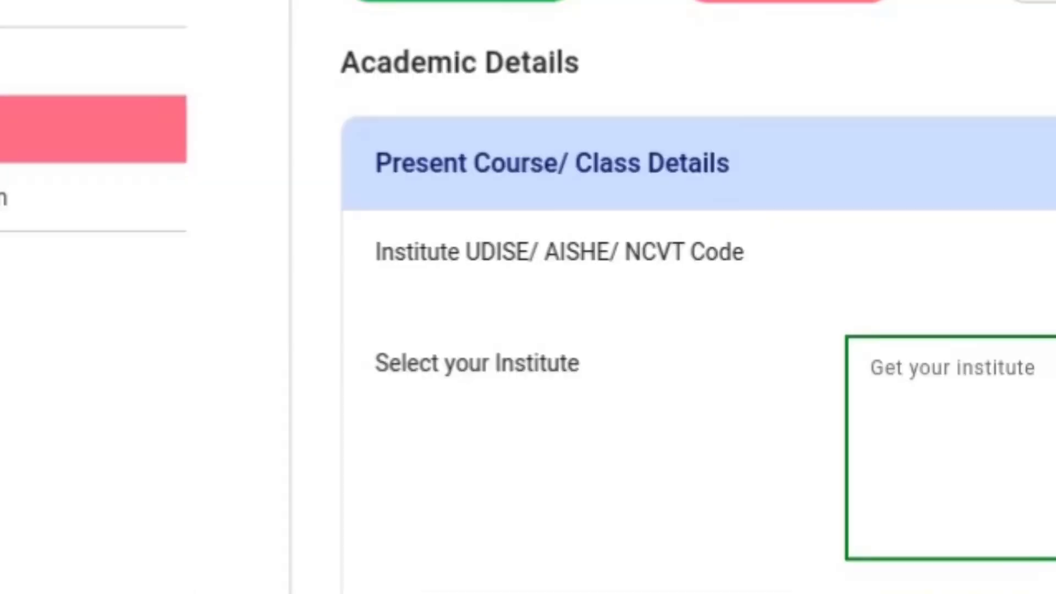
pyautogui.click(474, 441)
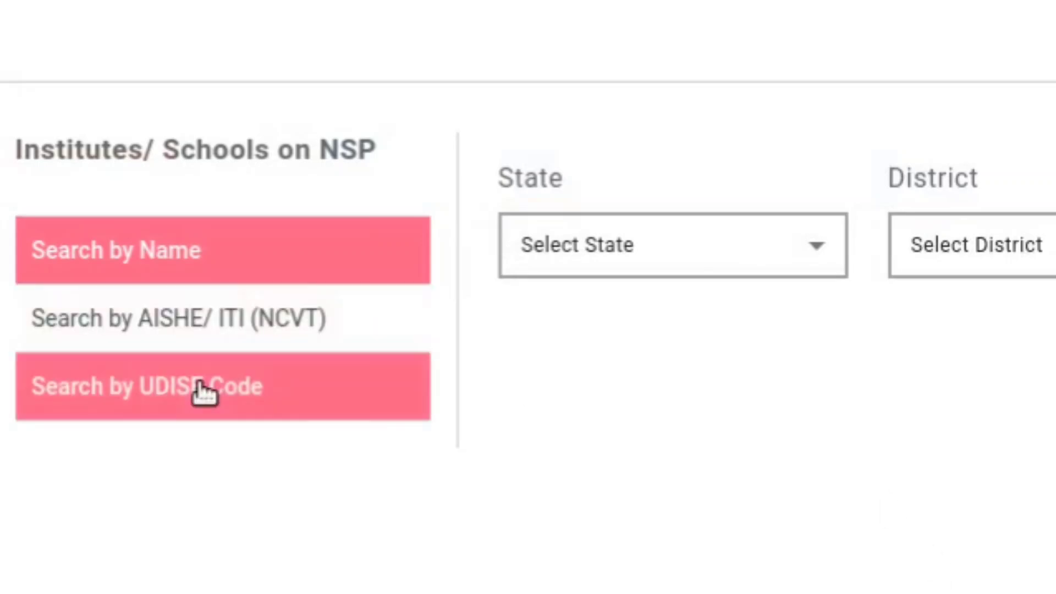
pyautogui.click(205, 391)
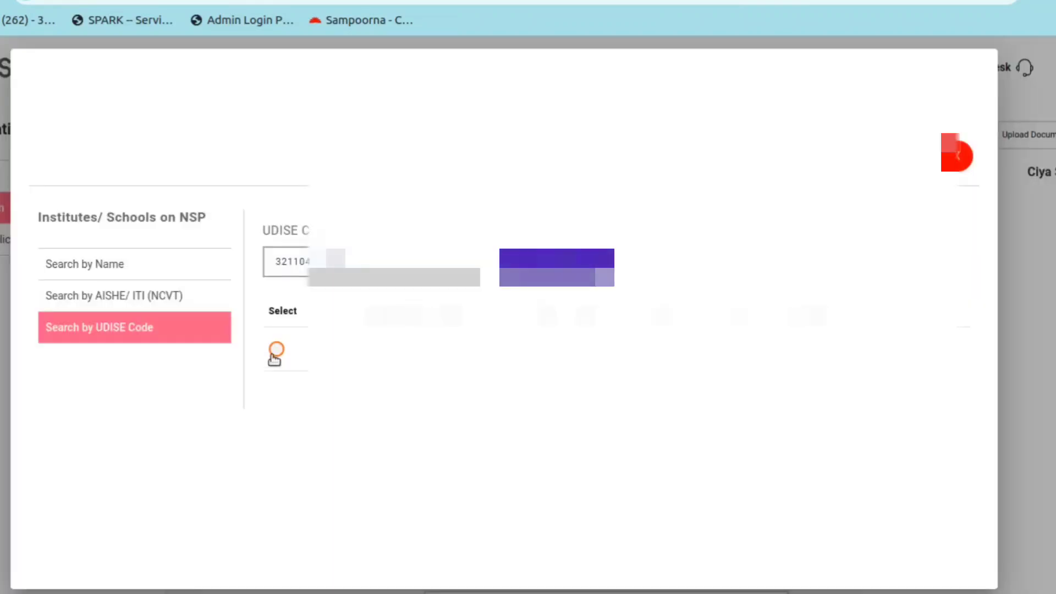
pyautogui.click(275, 351)
pyautogui.click(480, 415)
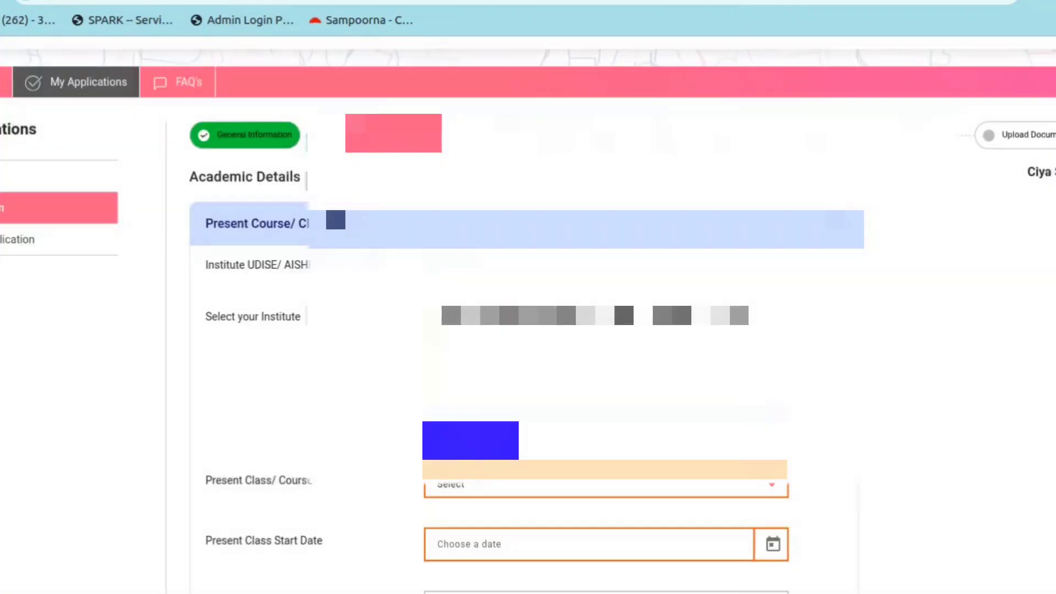
# Set Present Class/Course to IX with class start date 03/06/2024
pyautogui.scroll(-2, 621, 395)
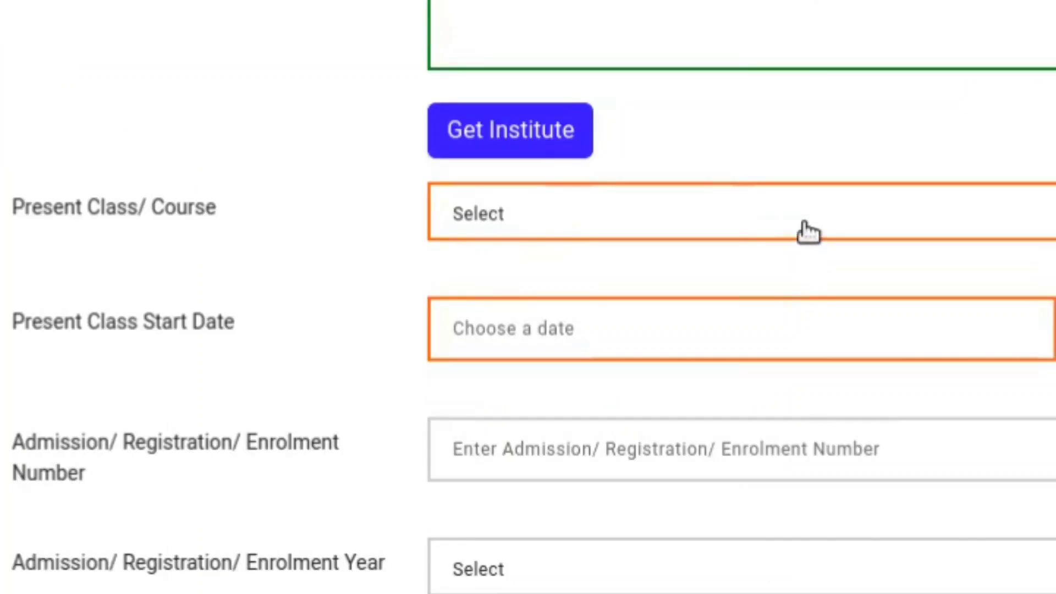
pyautogui.click(805, 229)
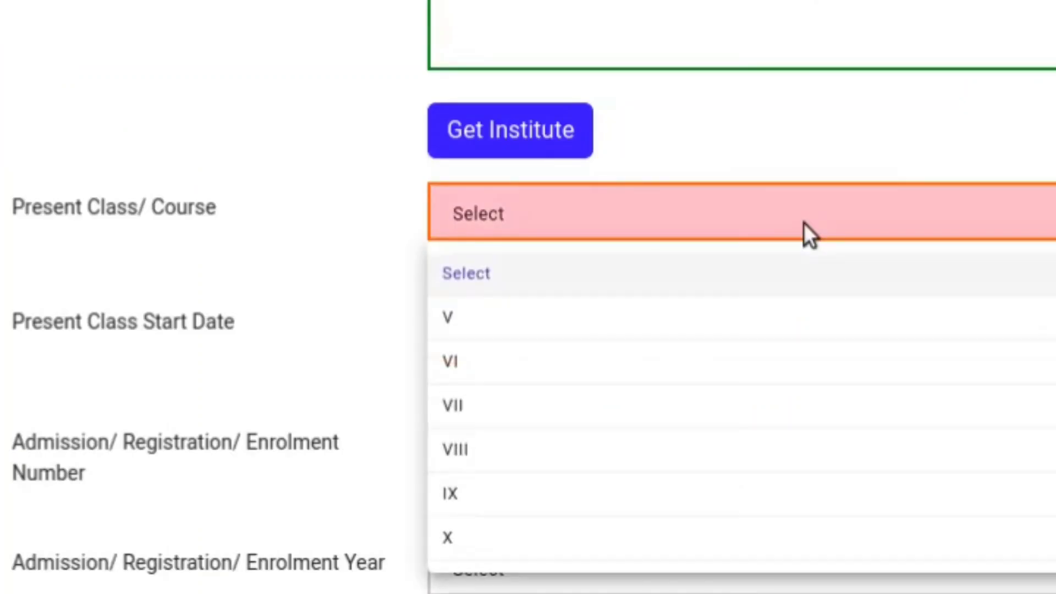
pyautogui.click(565, 494)
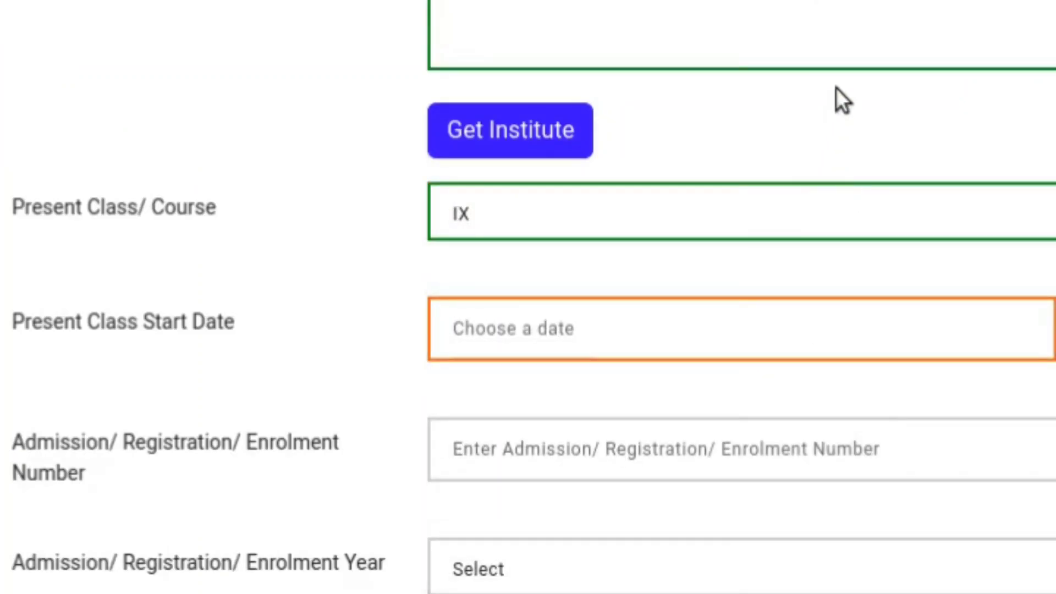
pyautogui.scroll(-2, 836, 90)
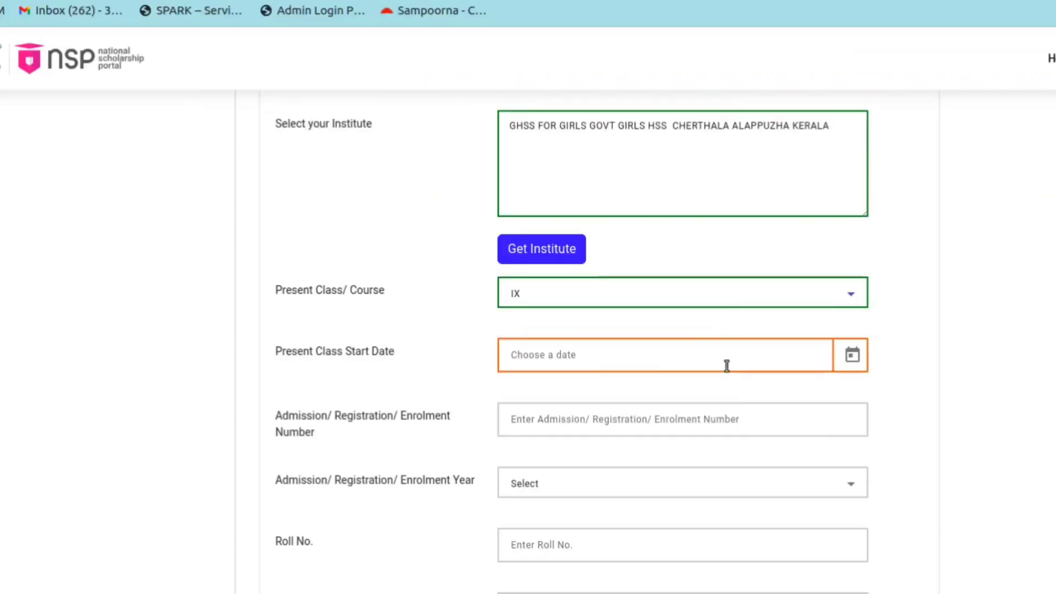
pyautogui.click(853, 355)
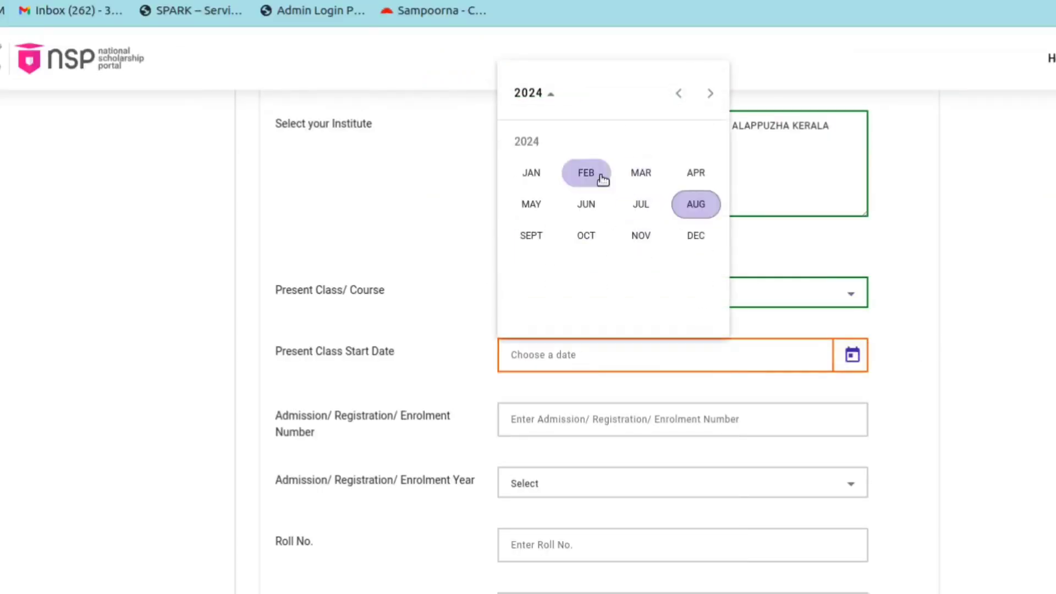
pyautogui.click(591, 205)
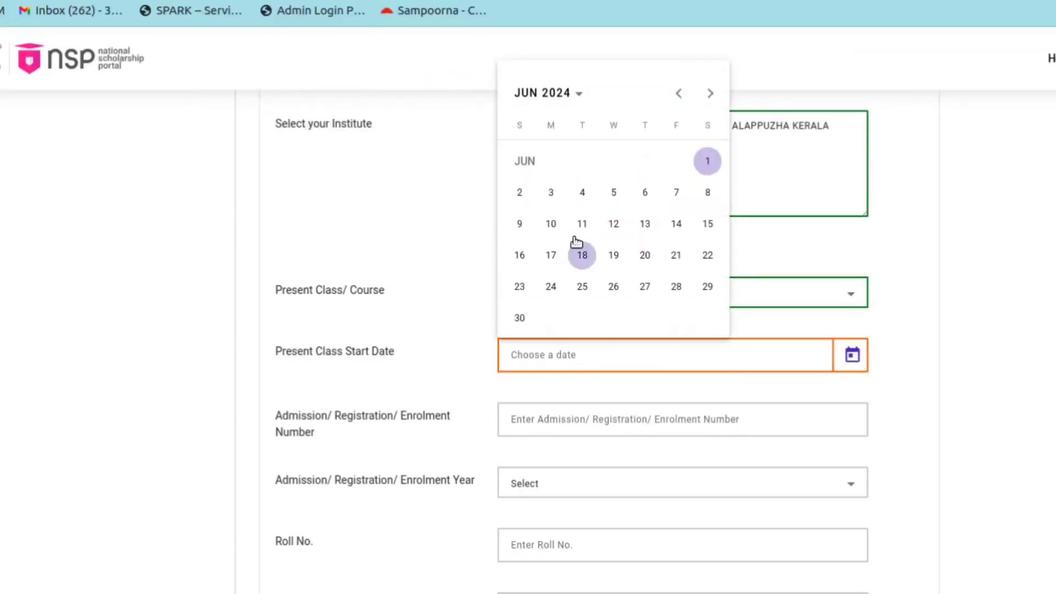
pyautogui.click(551, 196)
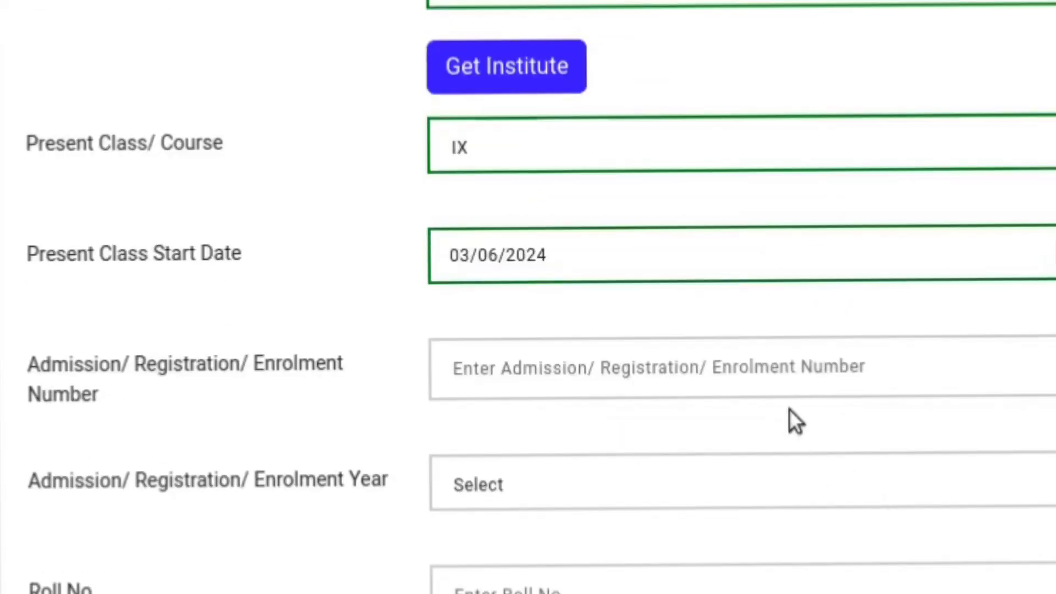
# Enter the admission number, admission year 2023, Regular/Full Time study and Hosteler No
pyautogui.click(786, 368)
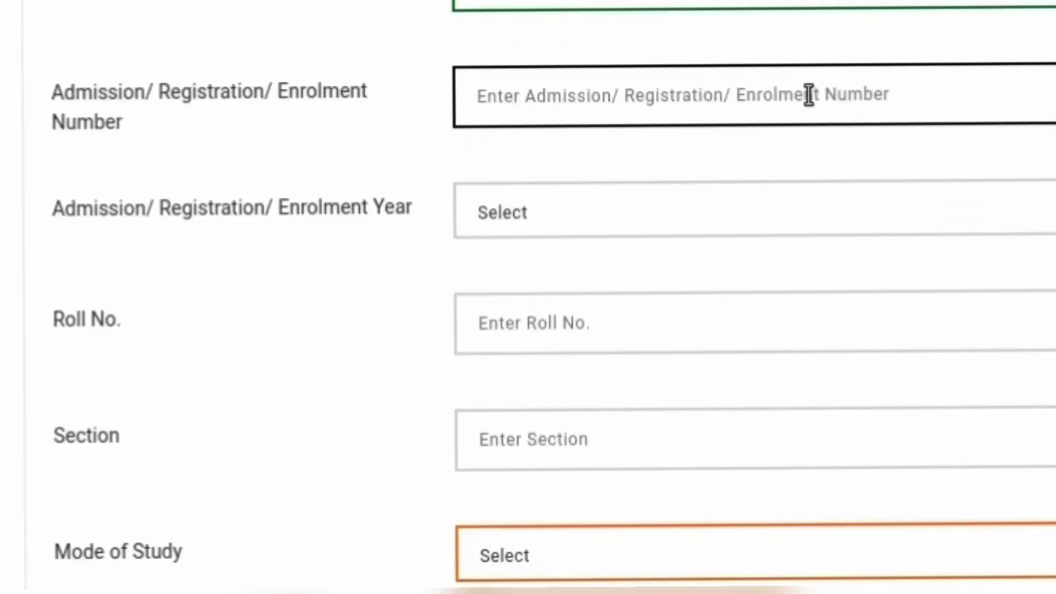
pyautogui.write('17851')
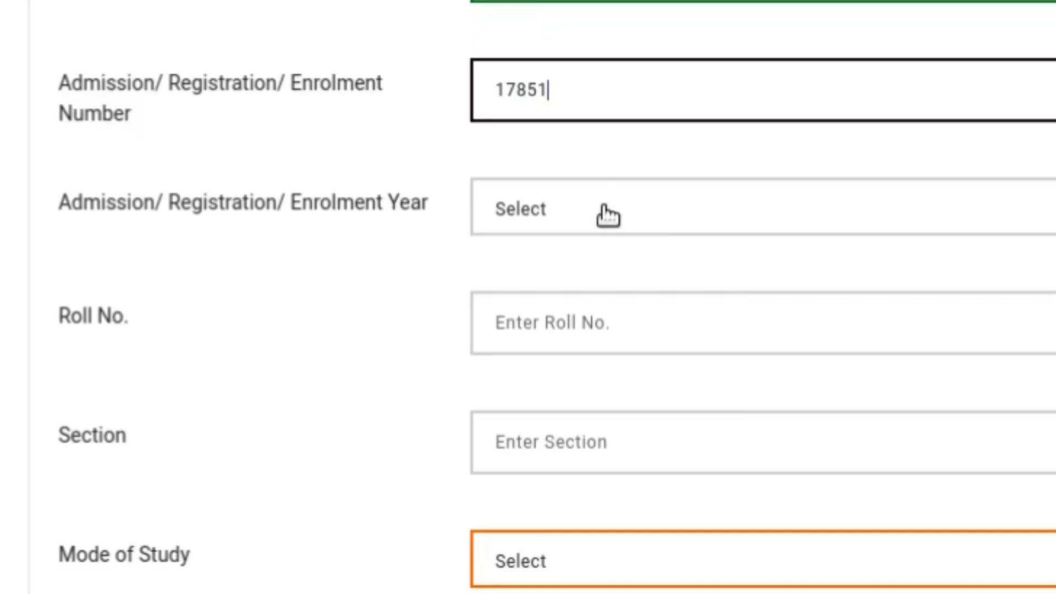
pyautogui.click(607, 215)
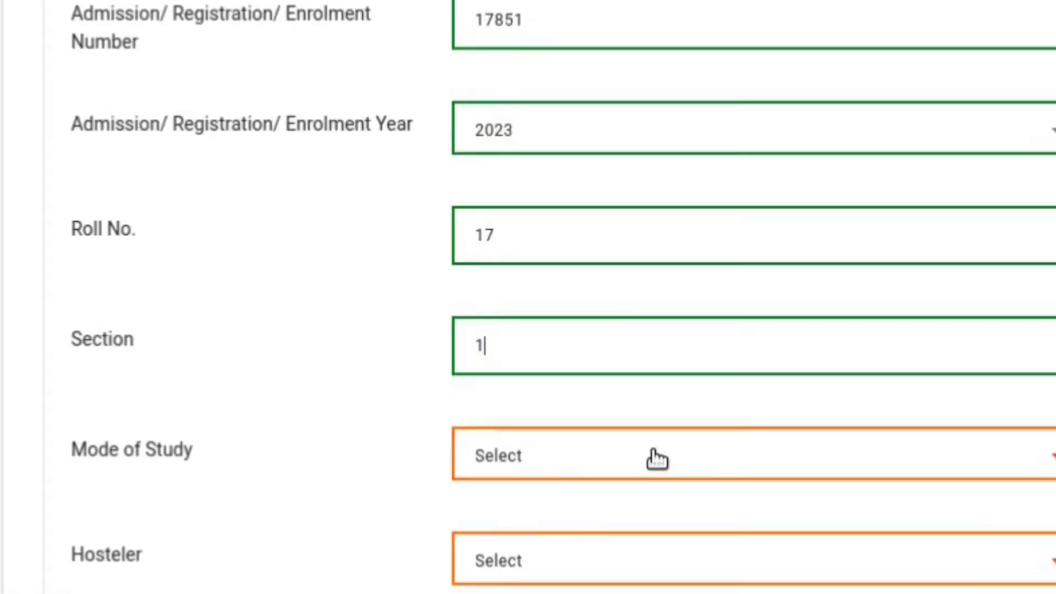
pyautogui.click(656, 459)
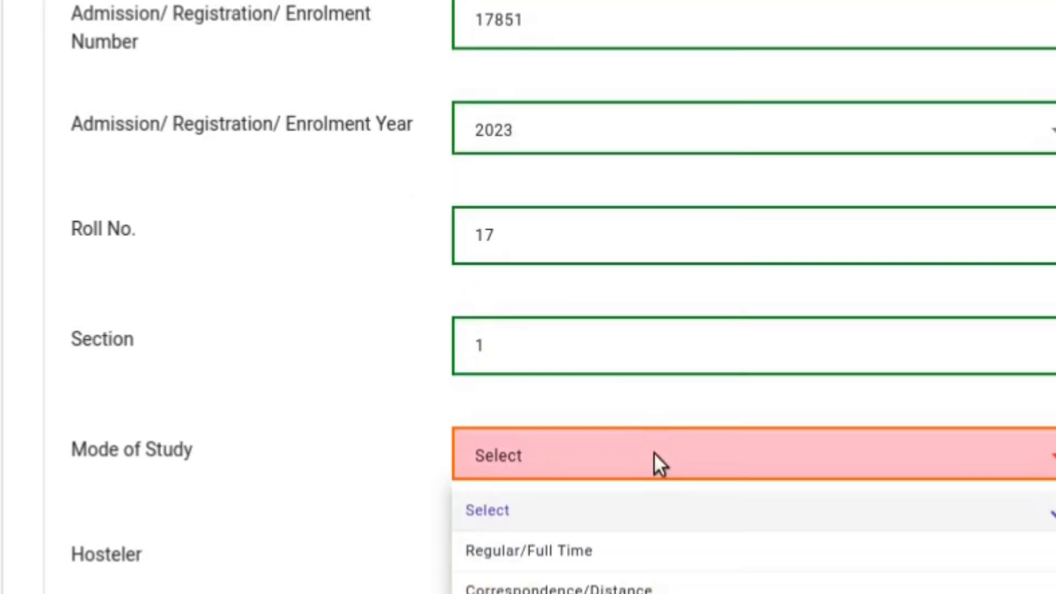
pyautogui.click(654, 563)
pyautogui.click(667, 561)
pyautogui.click(544, 440)
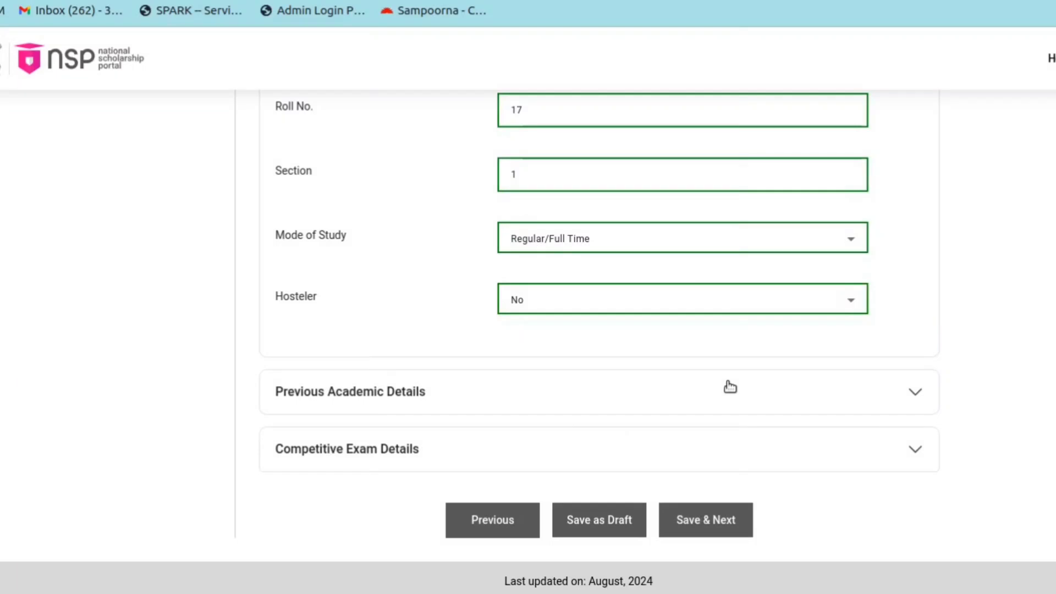
# Record previous class VIII under KERALA BOARD FOR PUBLIC EXAMINATION, passed 2024 with 85%
pyautogui.click(730, 387)
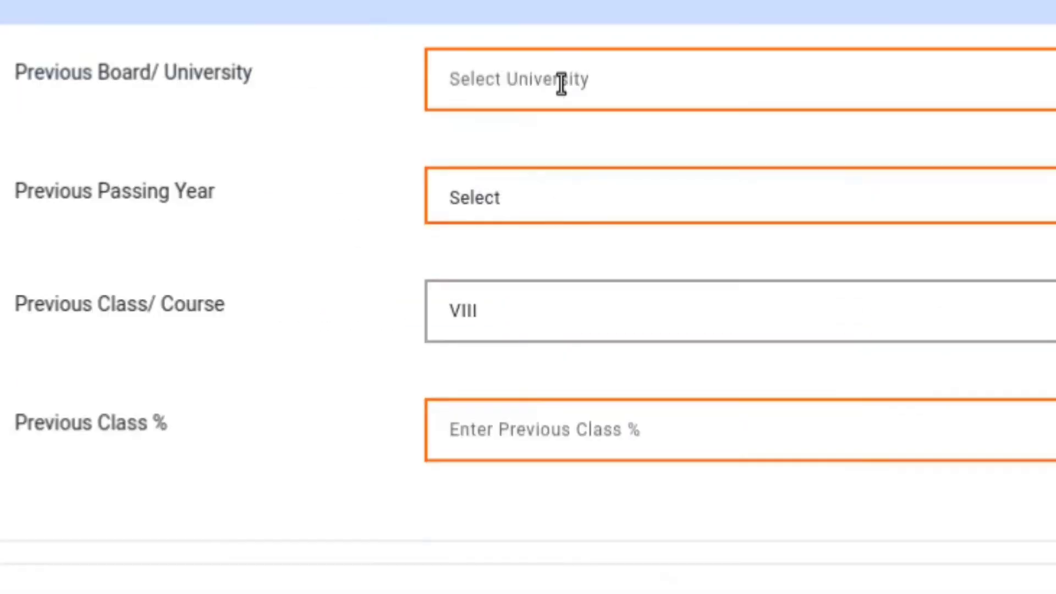
pyautogui.click(571, 167)
pyautogui.write('ke')
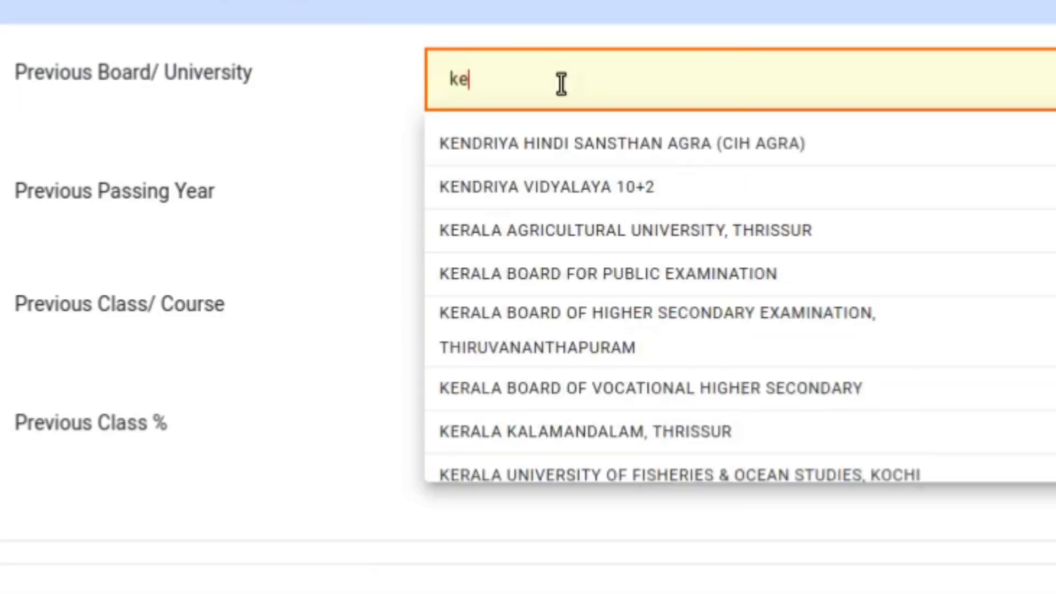
pyautogui.write('rala')
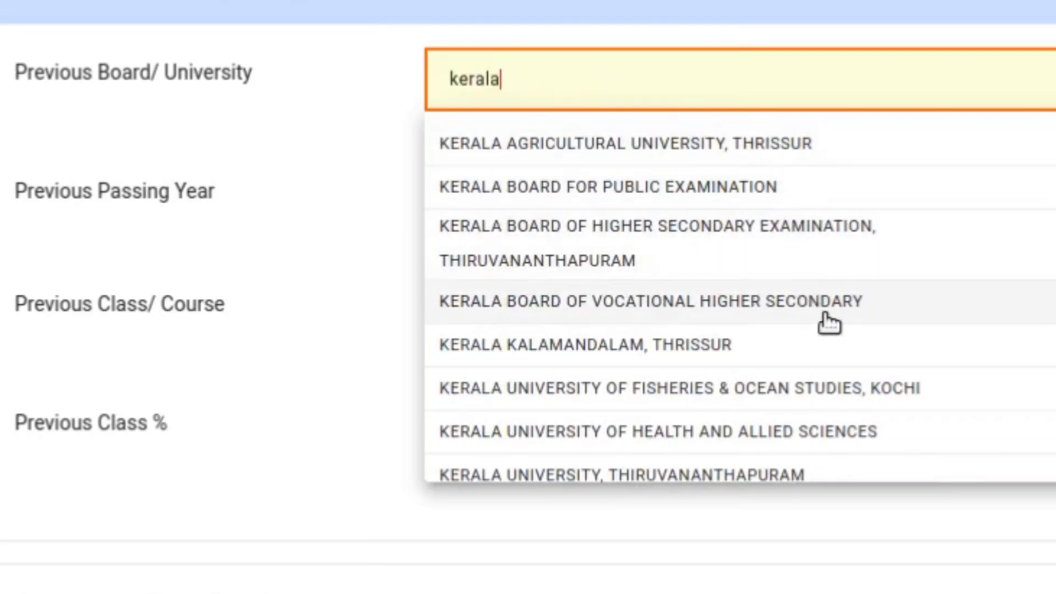
pyautogui.click(759, 189)
pyautogui.click(709, 196)
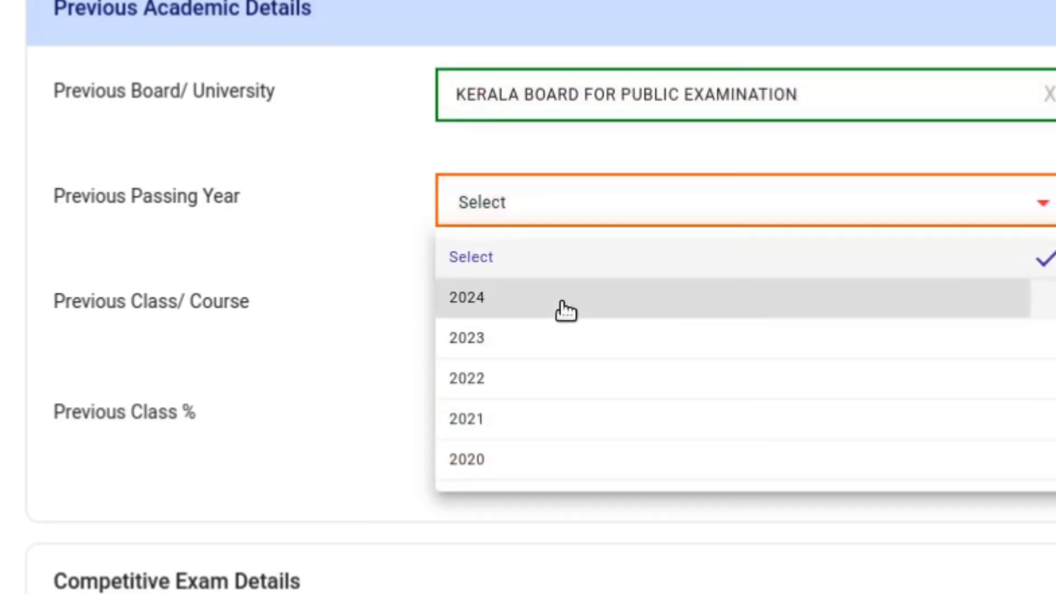
pyautogui.click(565, 310)
pyautogui.click(565, 305)
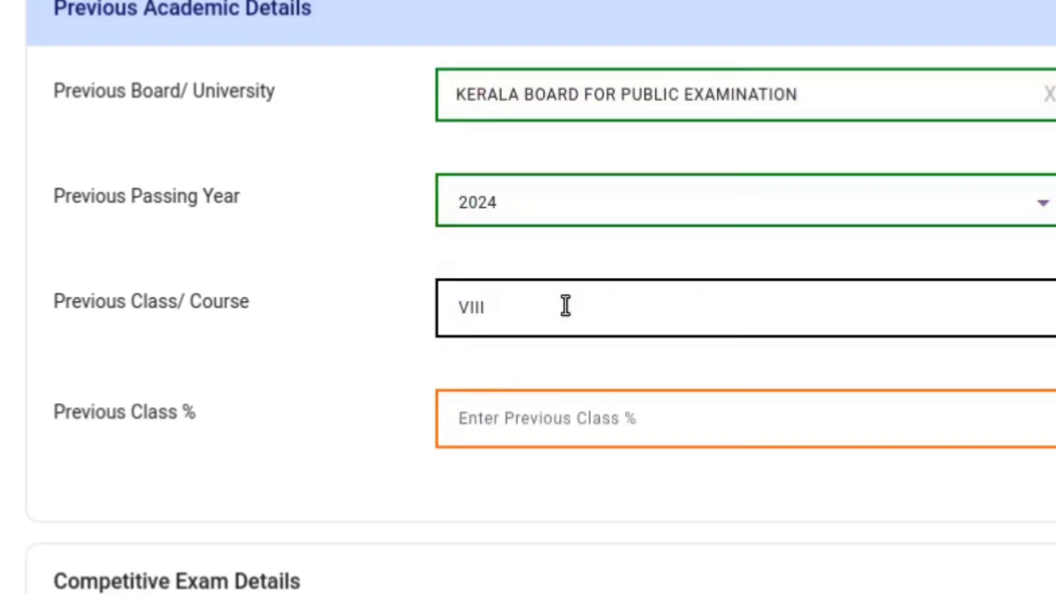
pyautogui.click(579, 418)
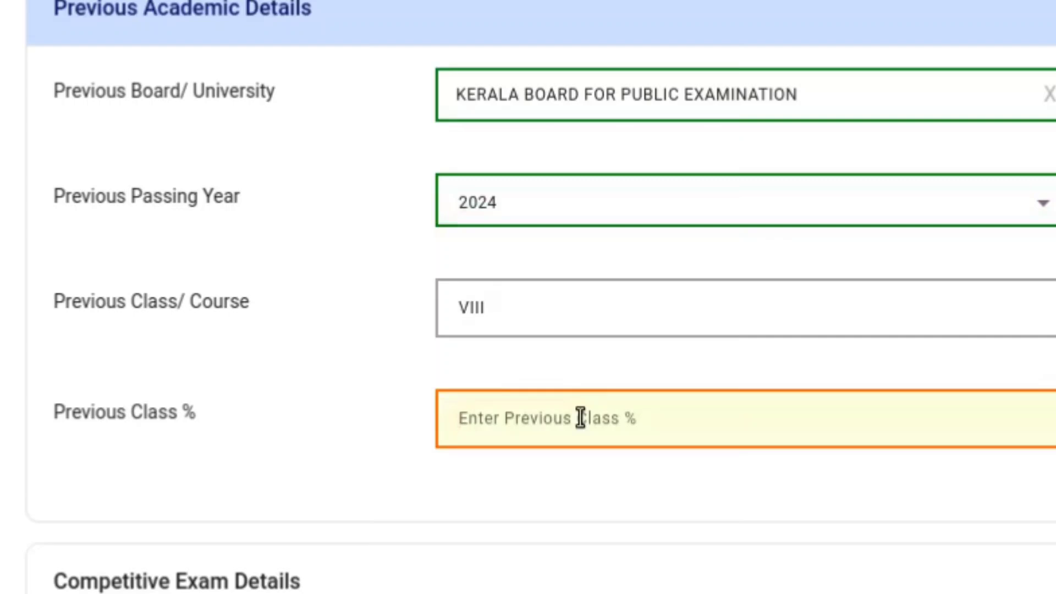
pyautogui.write('8')
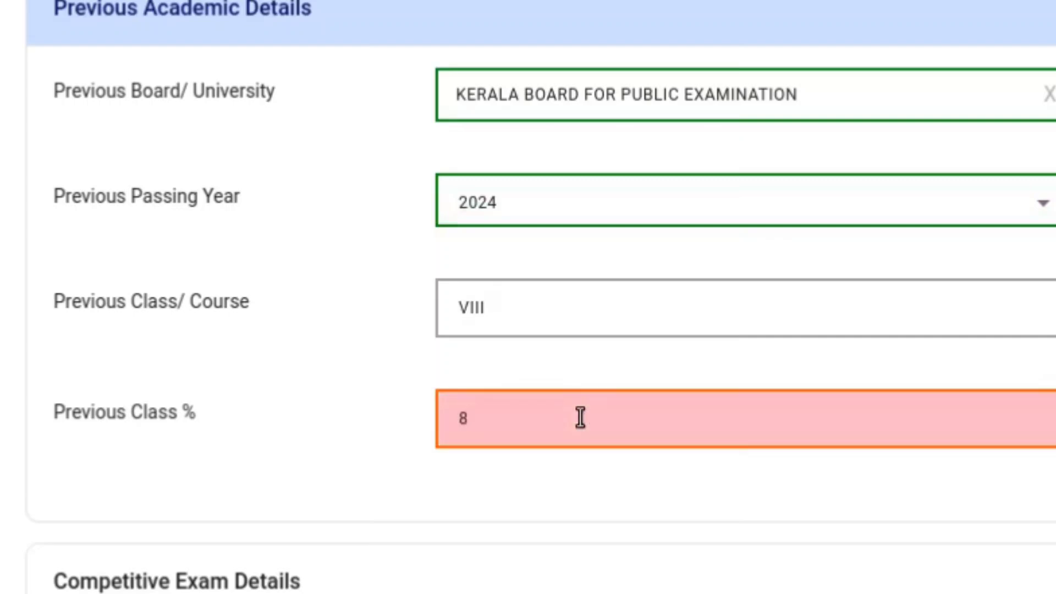
pyautogui.write('5')
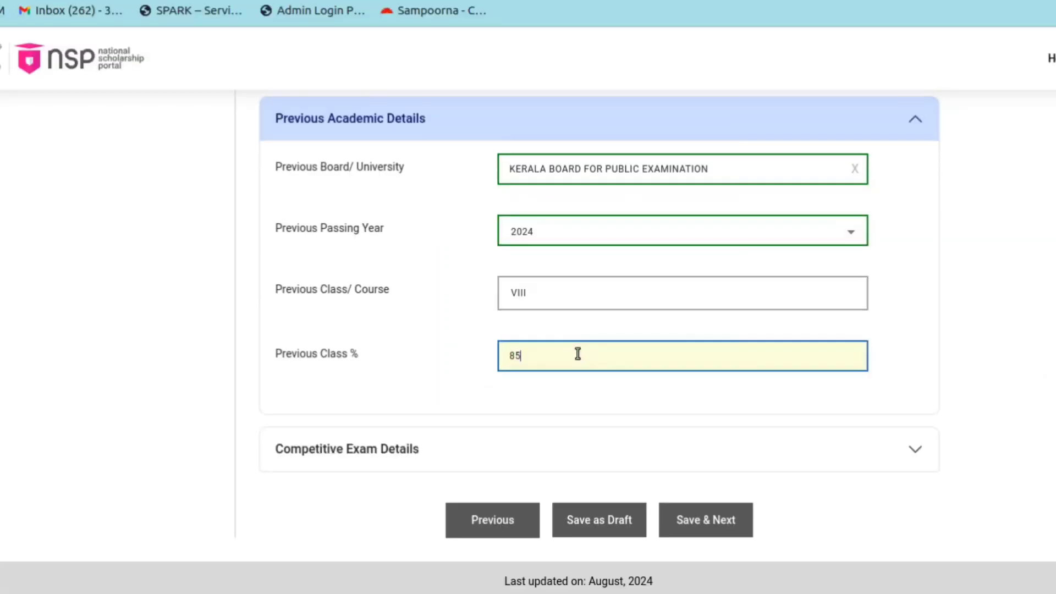
pyautogui.click(476, 451)
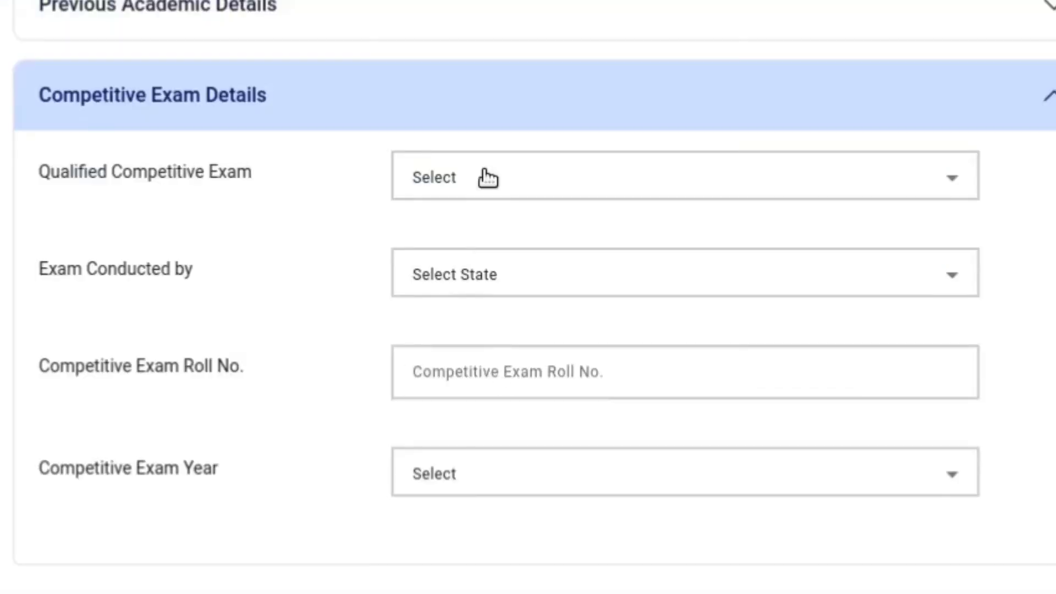
# Enter the NMMS exam conducted by KERALA in 2023 with its roll number, then Save & Next
pyautogui.click(485, 177)
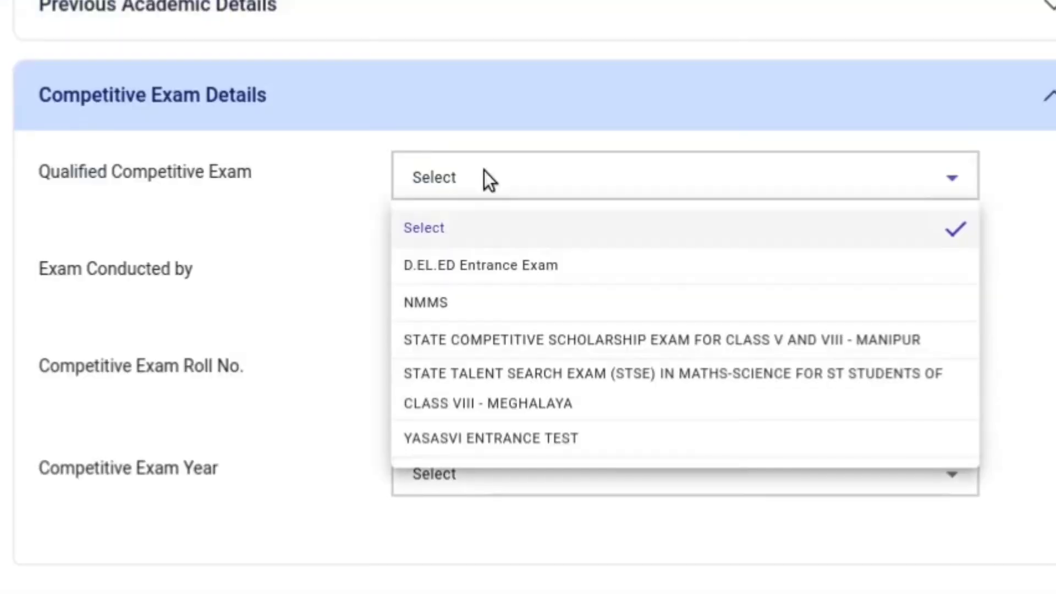
pyautogui.click(436, 305)
pyautogui.click(462, 272)
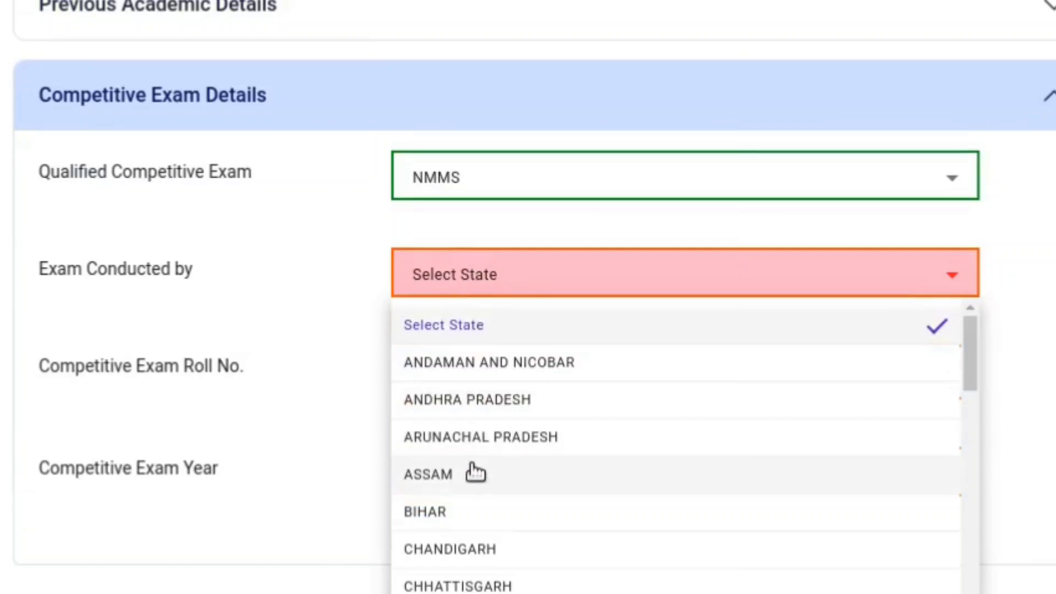
pyautogui.scroll(-5, 474, 475)
pyautogui.click(474, 481)
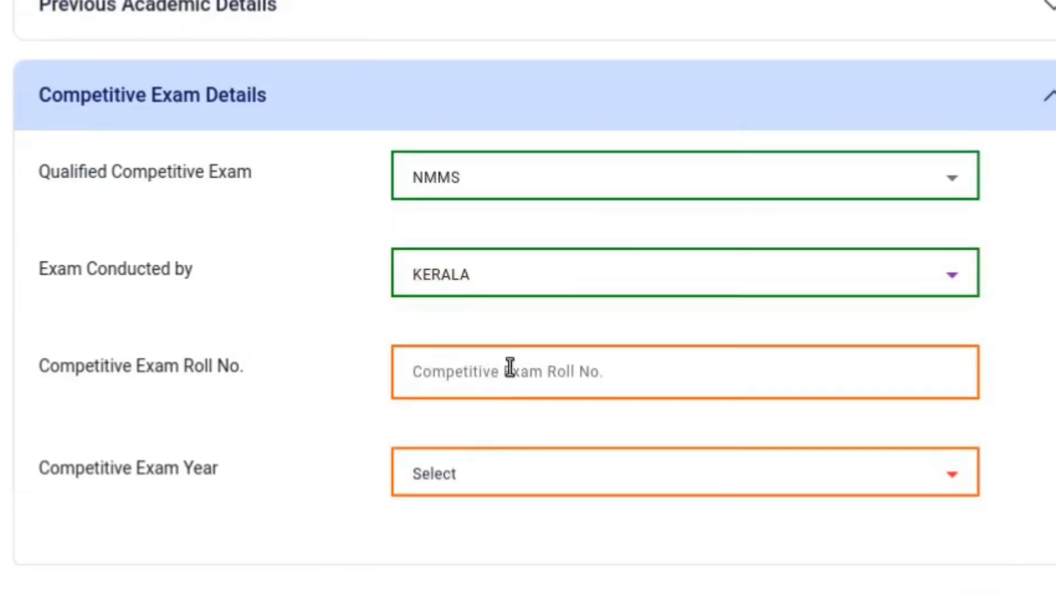
pyautogui.click(510, 367)
pyautogui.write('04')
pyautogui.click(476, 473)
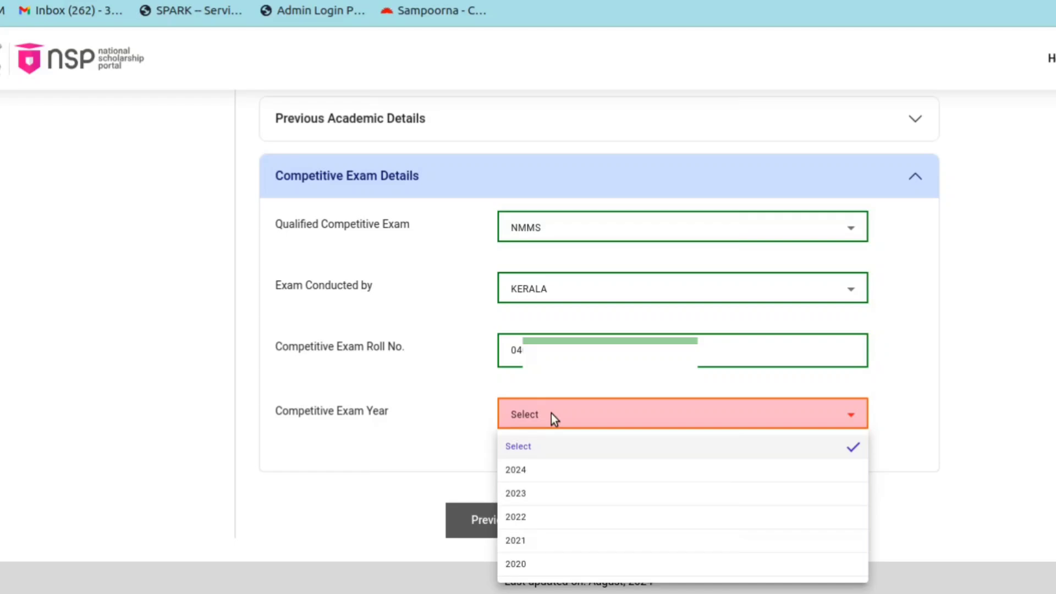
pyautogui.click(537, 493)
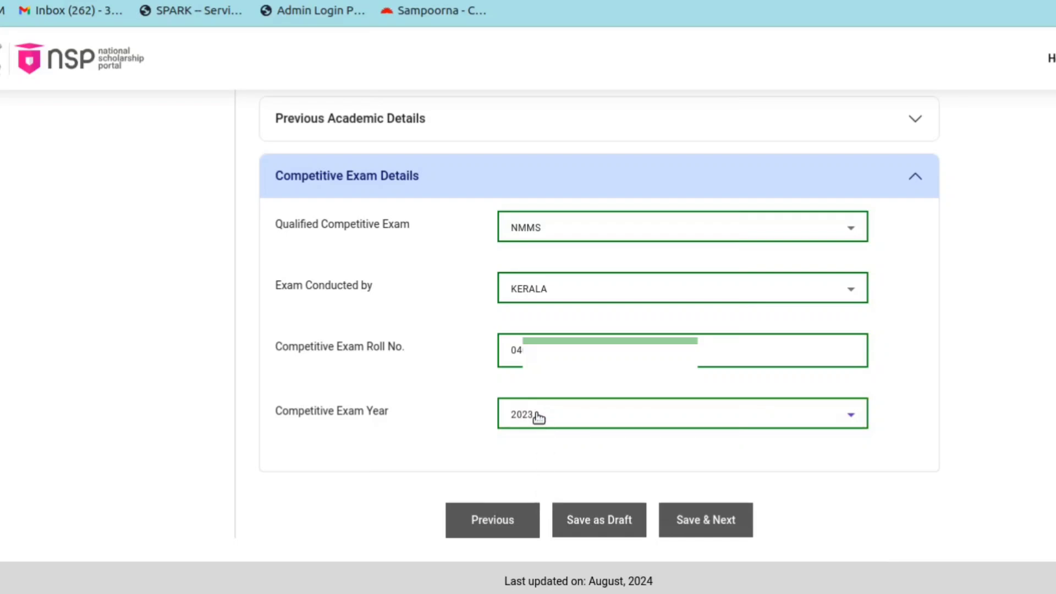
pyautogui.click(703, 527)
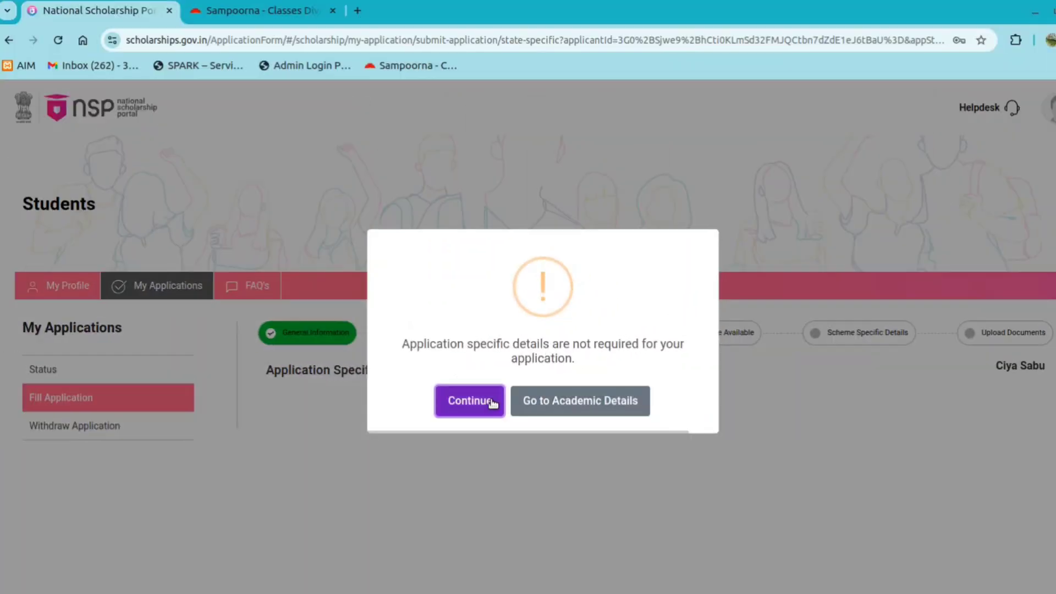
# Select and save the National Means Cum Merit Scholarship scheme, then advance to Upload Documents
pyautogui.click(492, 401)
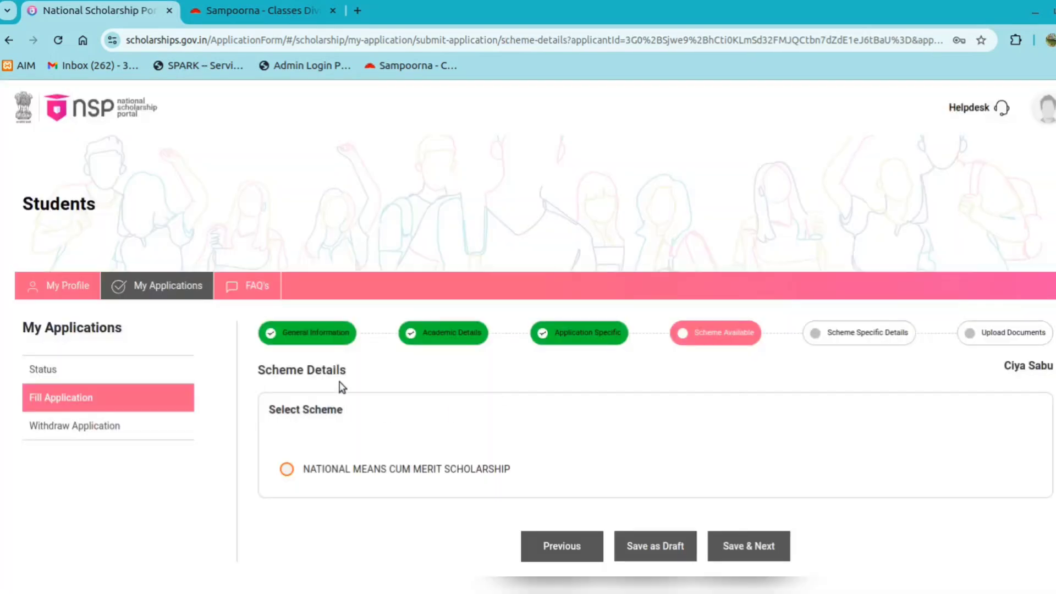
pyautogui.scroll(-1, 606, 419)
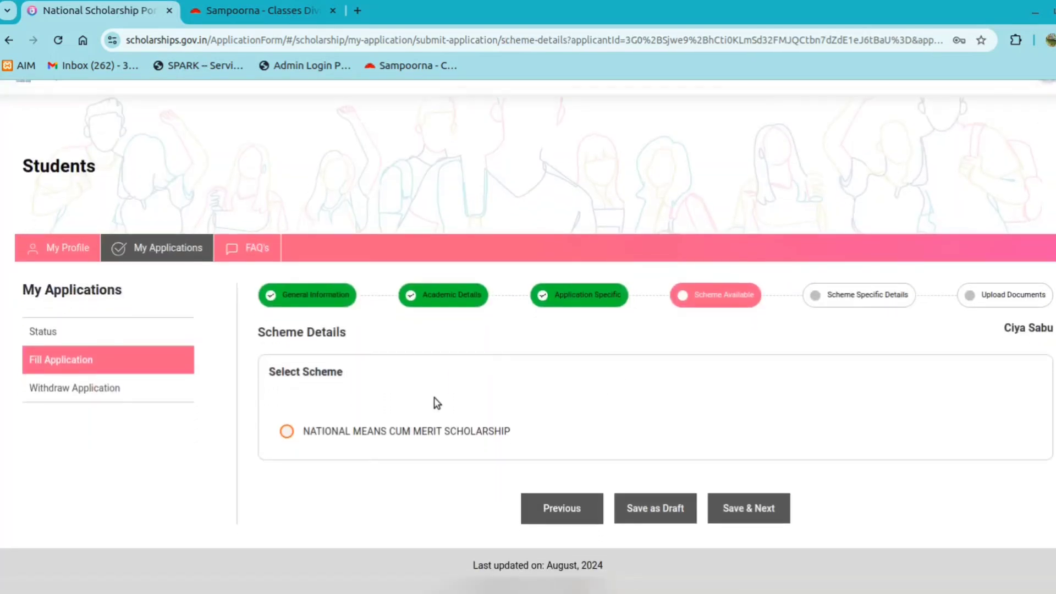
pyautogui.click(287, 431)
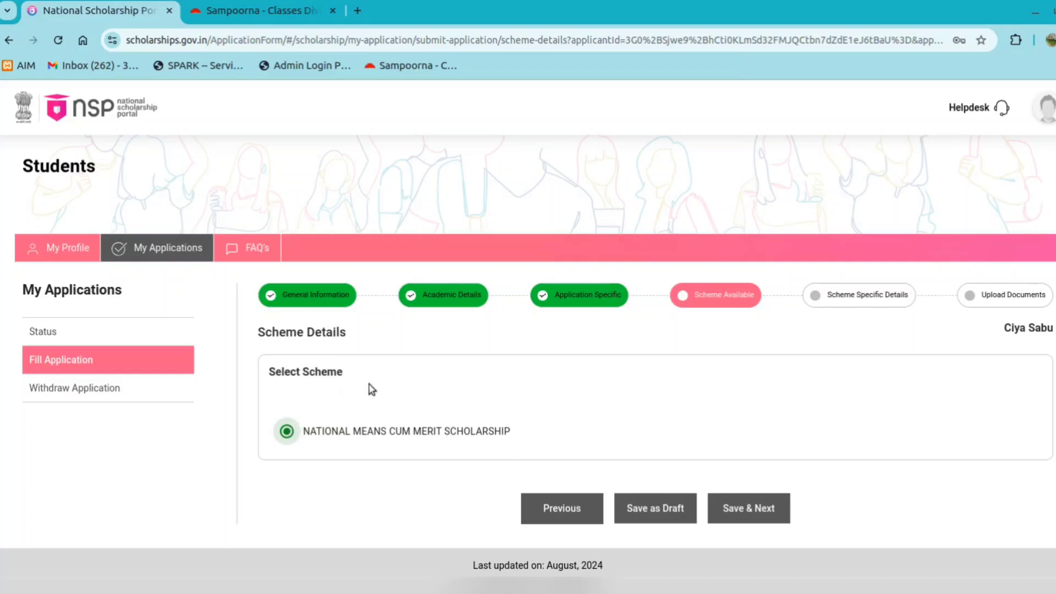
pyautogui.click(743, 508)
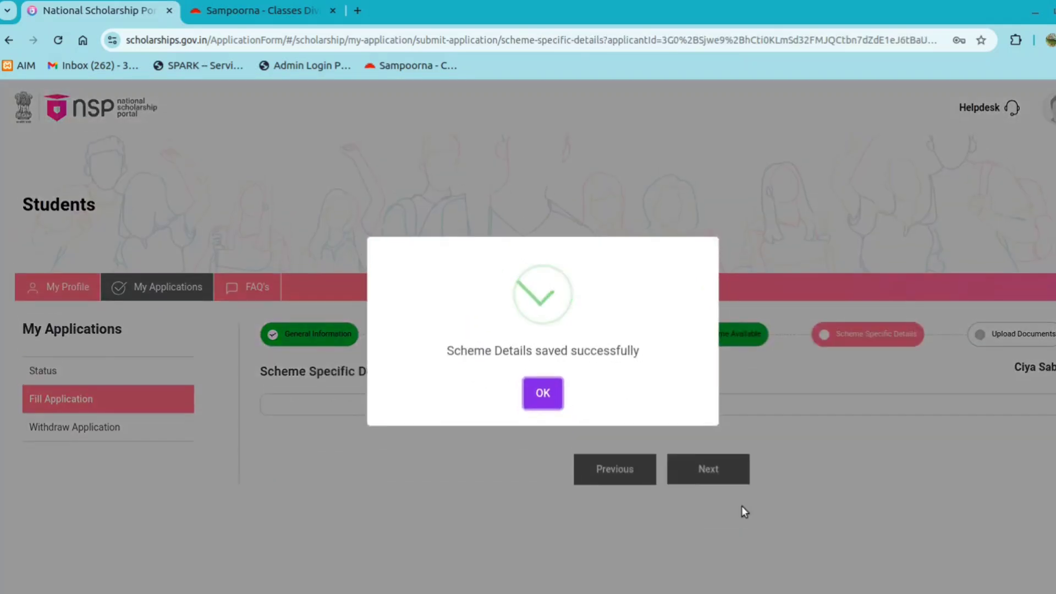
pyautogui.click(542, 393)
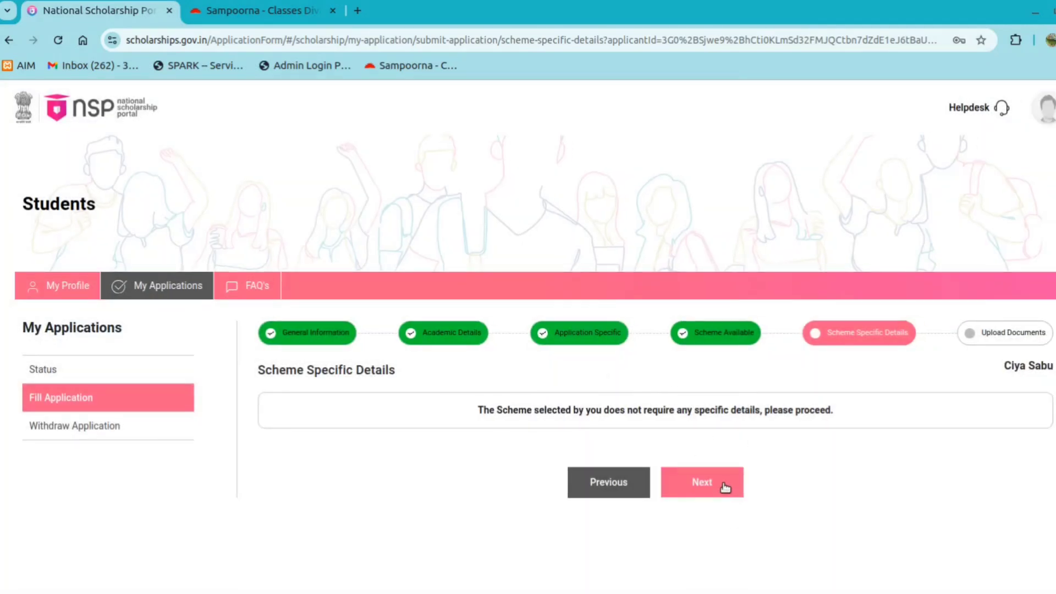
pyautogui.click(724, 485)
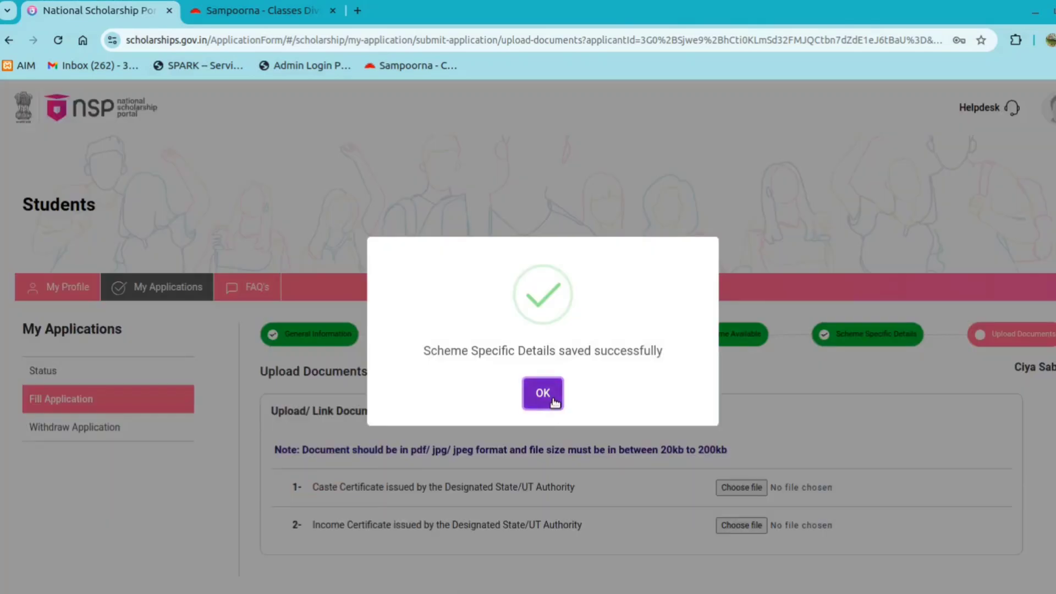
# Upload the Caste Certificate and Income Certificate files
pyautogui.click(553, 398)
pyautogui.scroll(-1, 608, 454)
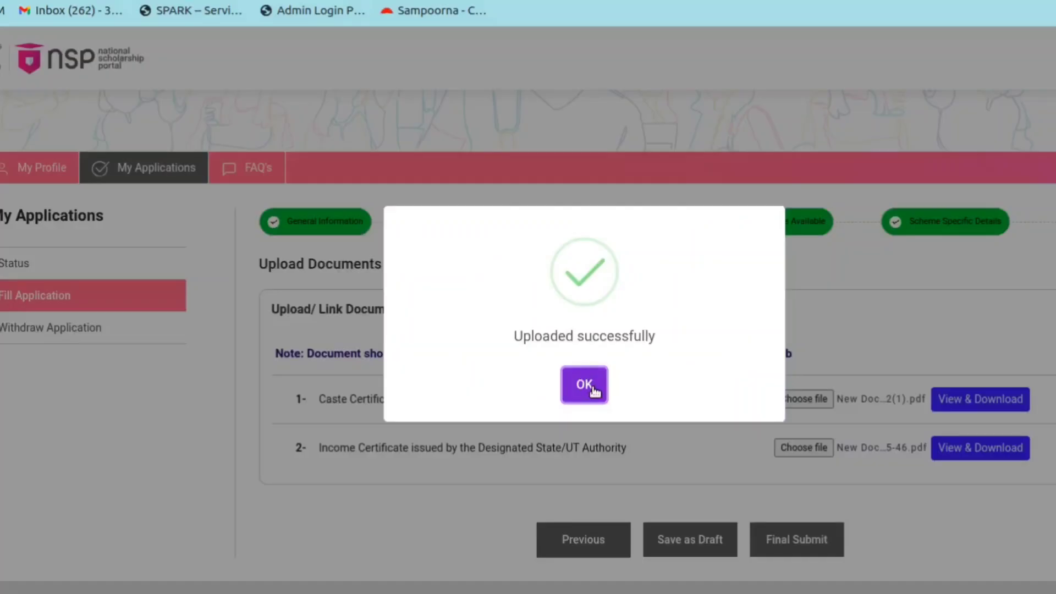
pyautogui.click(583, 383)
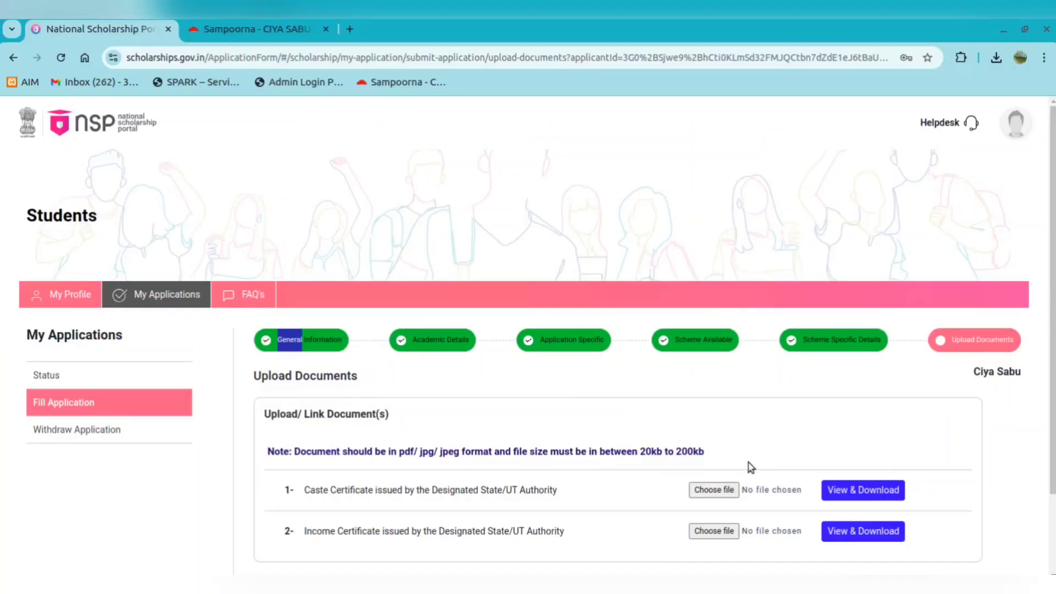
# Final-submit the completed scholarship application and confirm with Yes
pyautogui.scroll(-2, 749, 467)
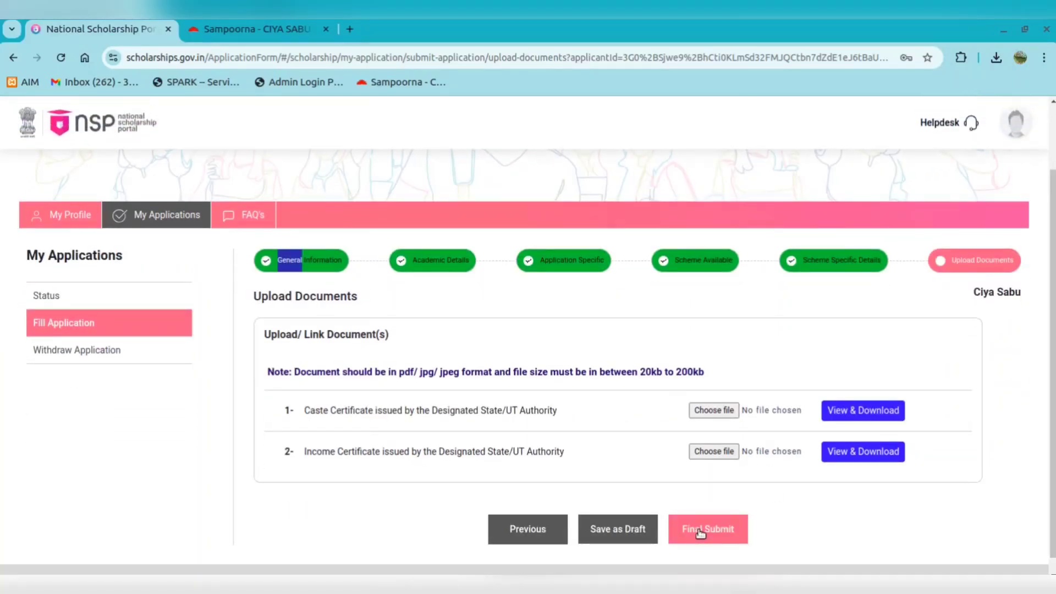
pyautogui.click(700, 531)
pyautogui.click(507, 426)
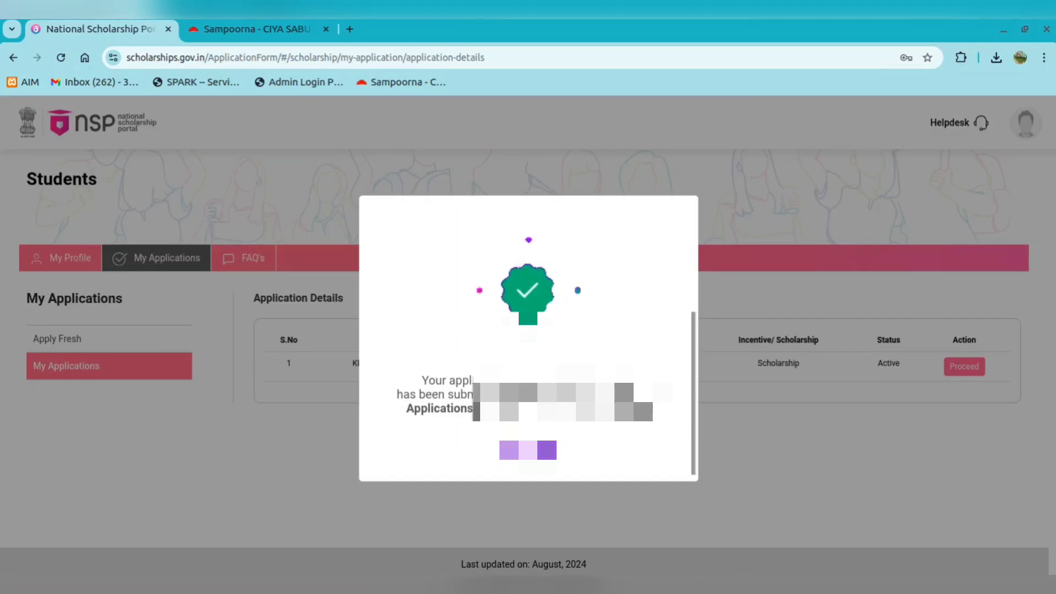
# From the application status page, open the 2024-25 Fresh application form in a print window
pyautogui.click(524, 455)
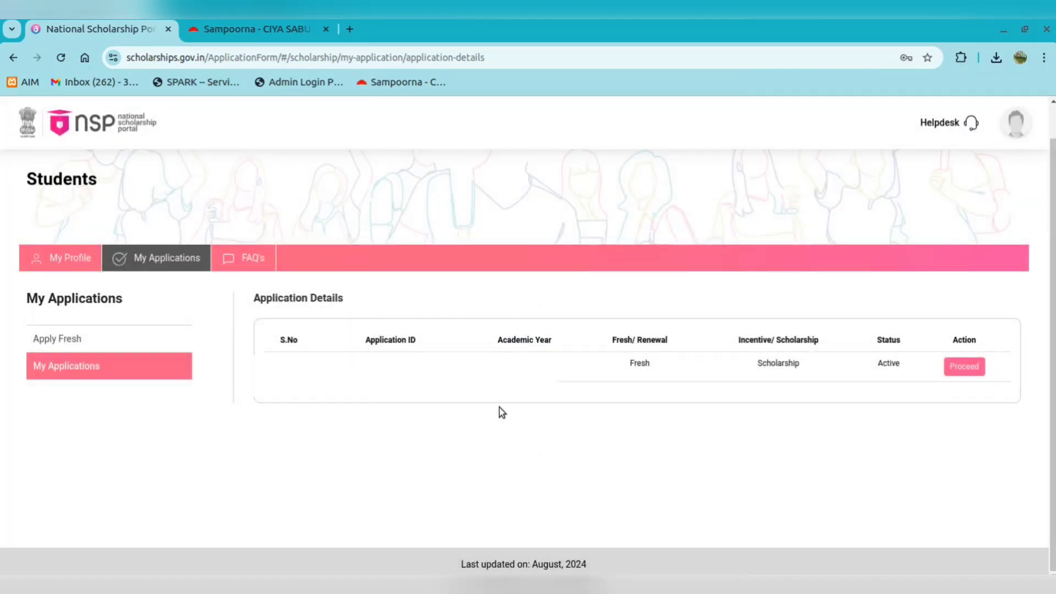
pyautogui.click(965, 366)
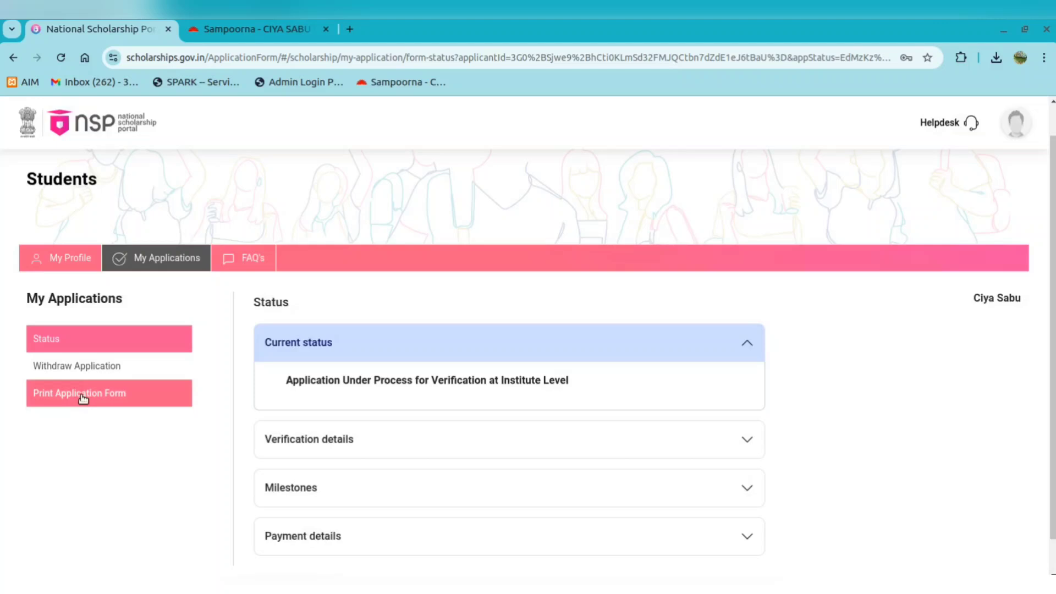
pyautogui.click(82, 396)
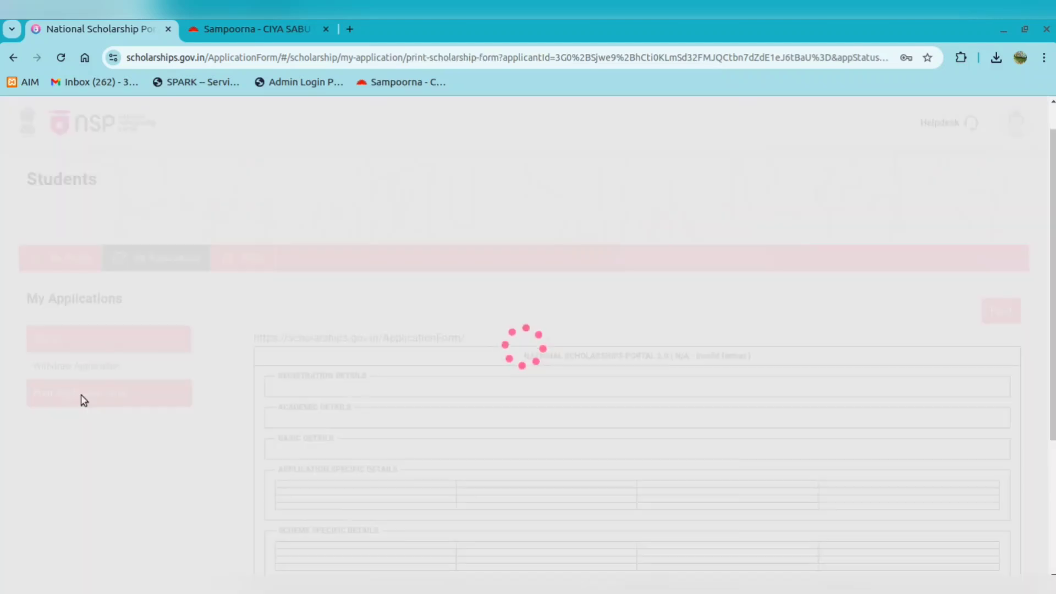
pyautogui.scroll(-2, 528, 363)
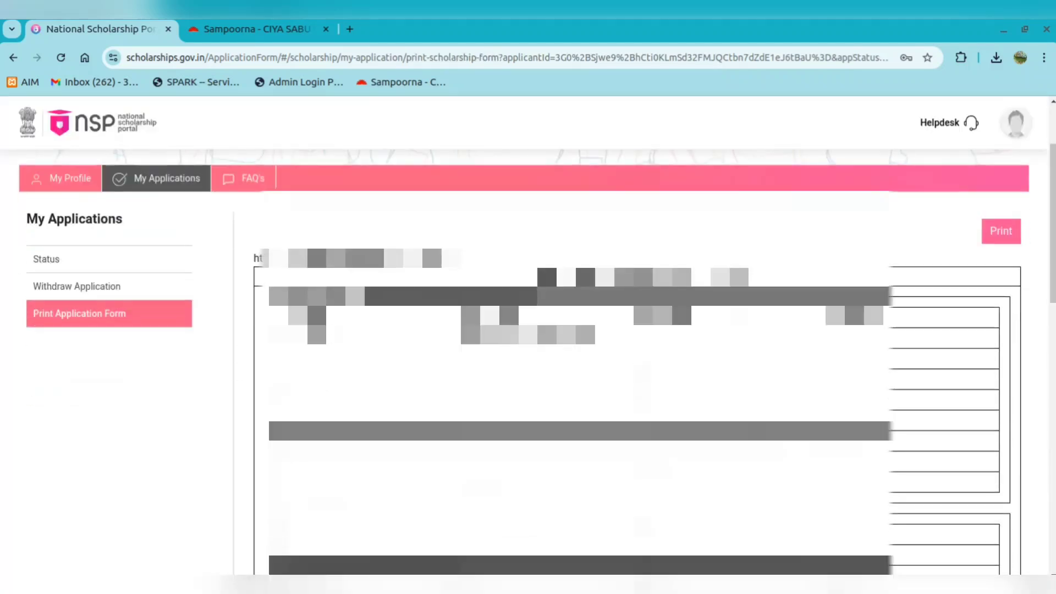
pyautogui.click(1000, 230)
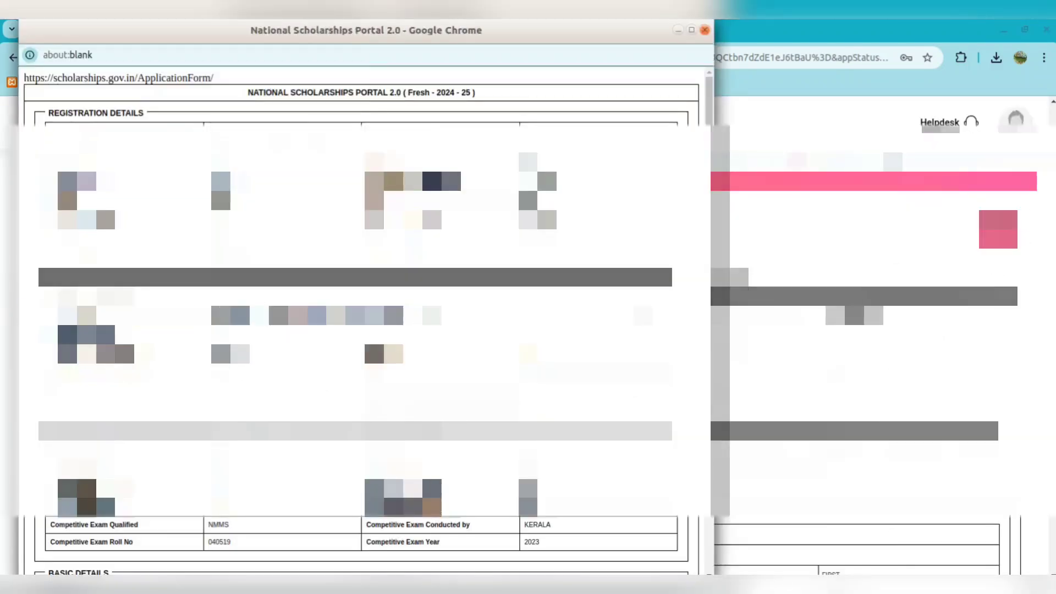